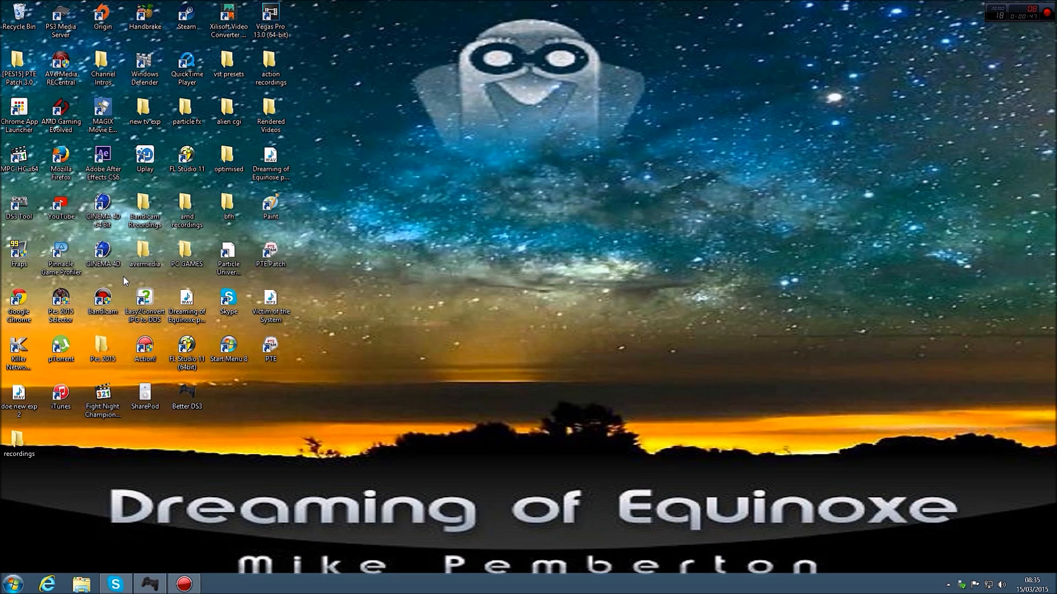
Look through the game shortcuts in the desktop's PC GAMES folder and close it
double_click(186, 260)
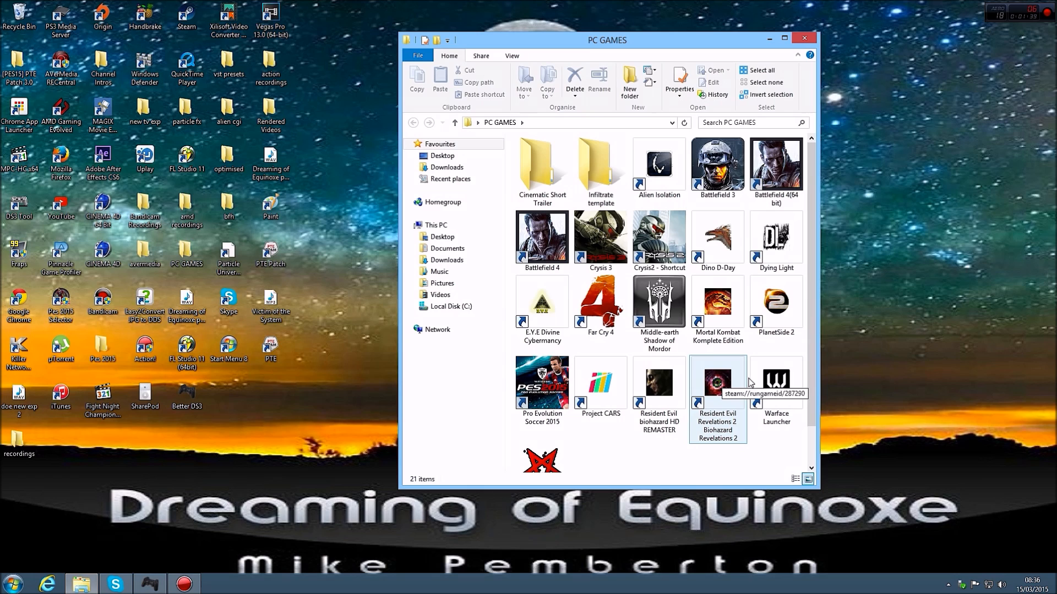
scroll(768, 388, "down", 1)
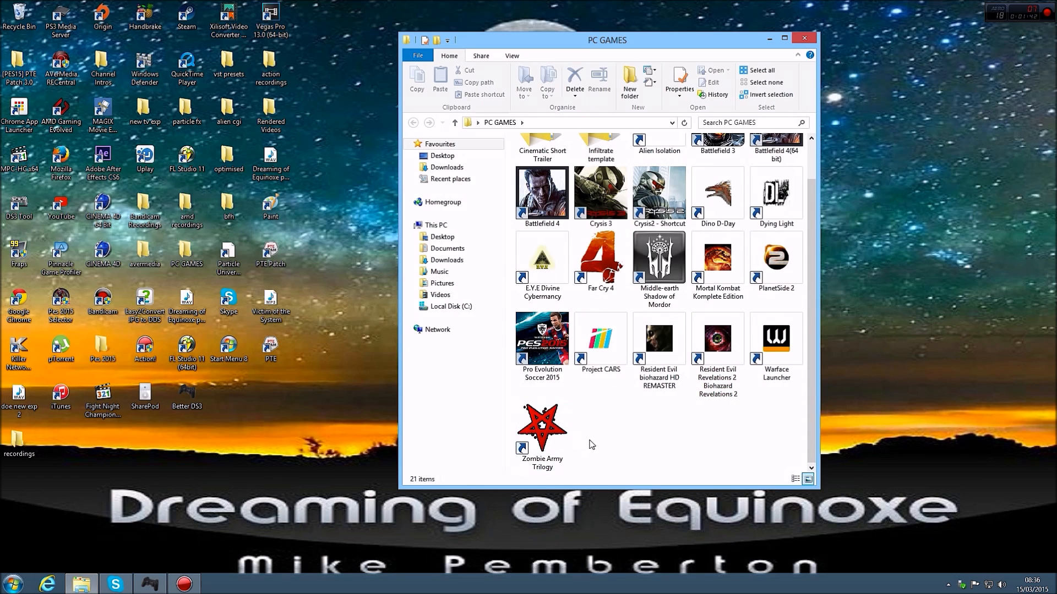
left_click(805, 38)
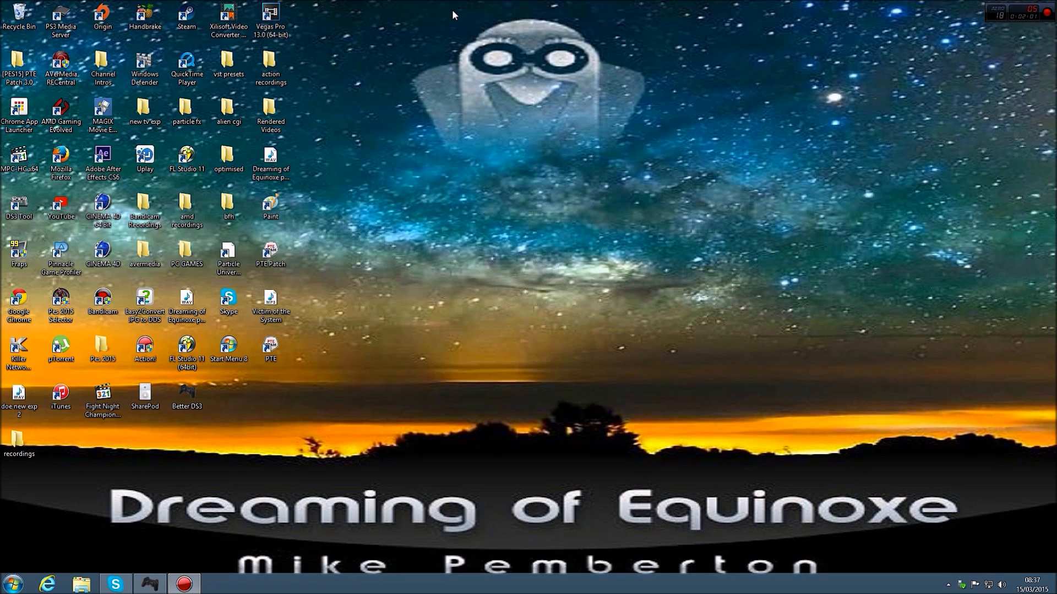
Check the video recording settings in Action! and put its window away again
left_click_drag(418, 17, 646, 150)
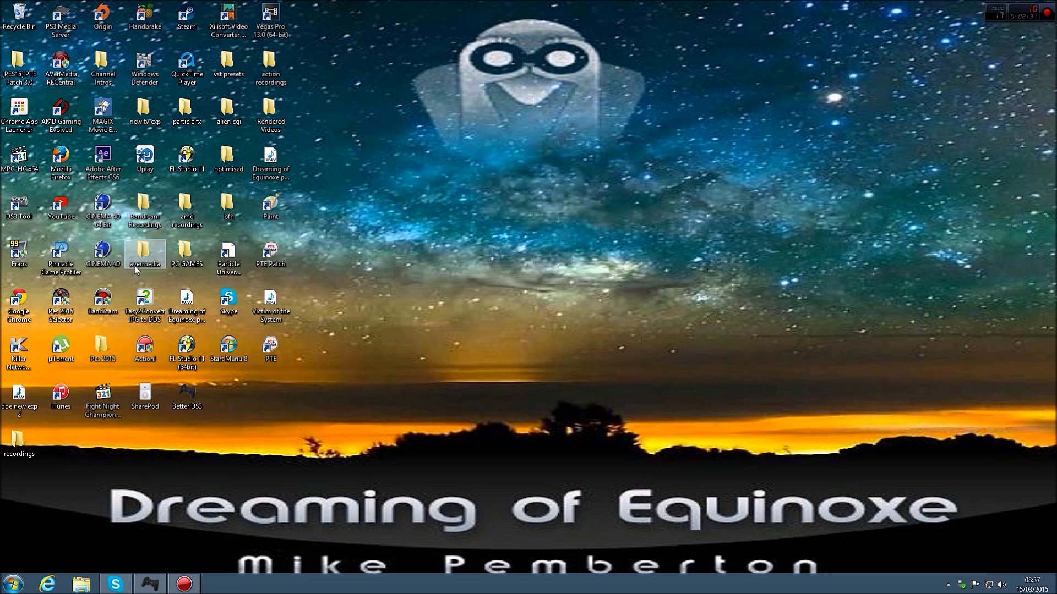
mouse_move(182, 205)
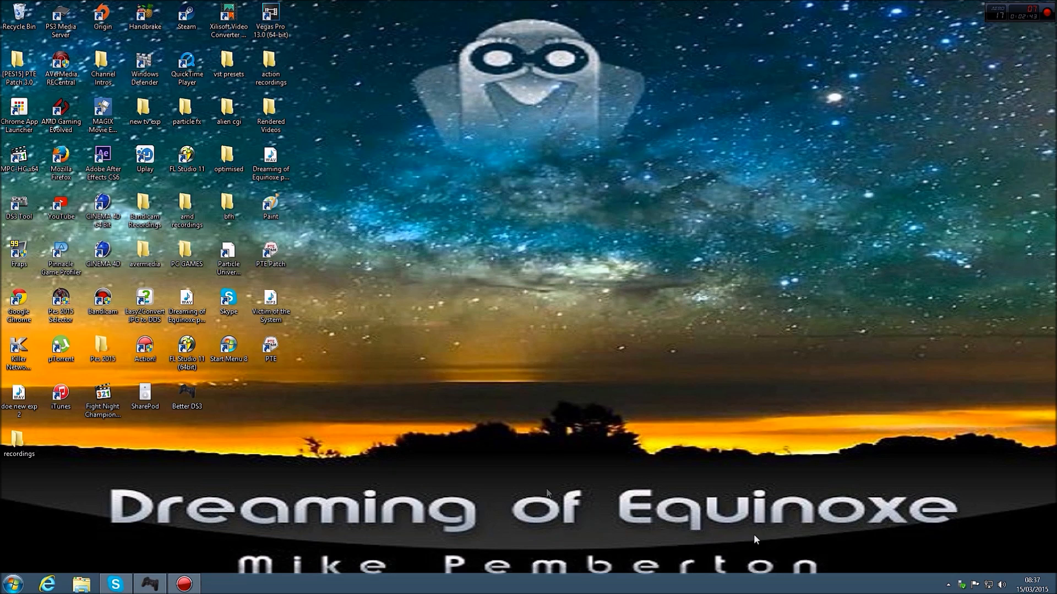
left_click(192, 583)
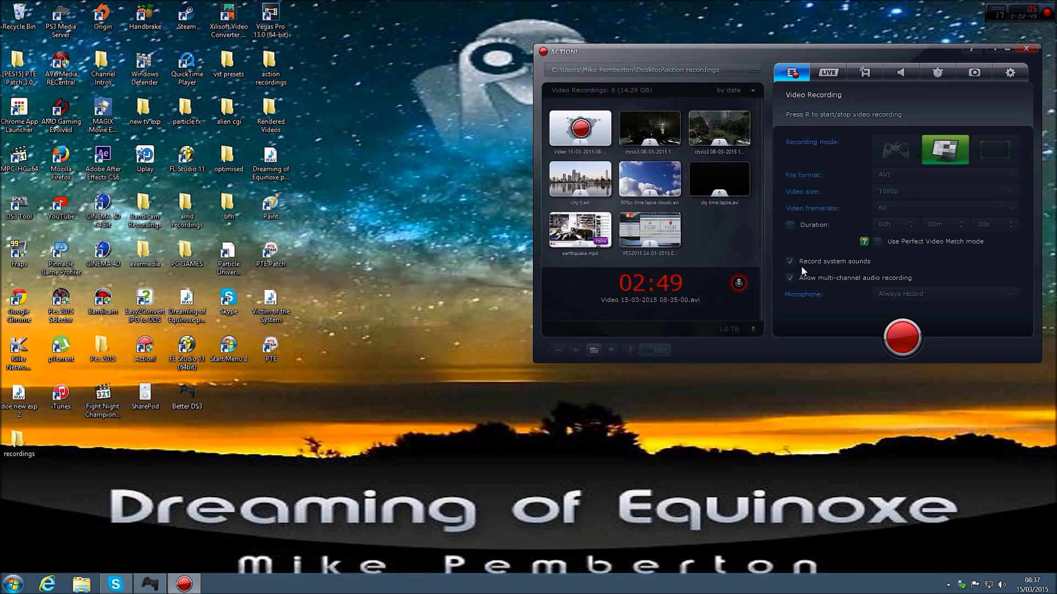
left_click(183, 583)
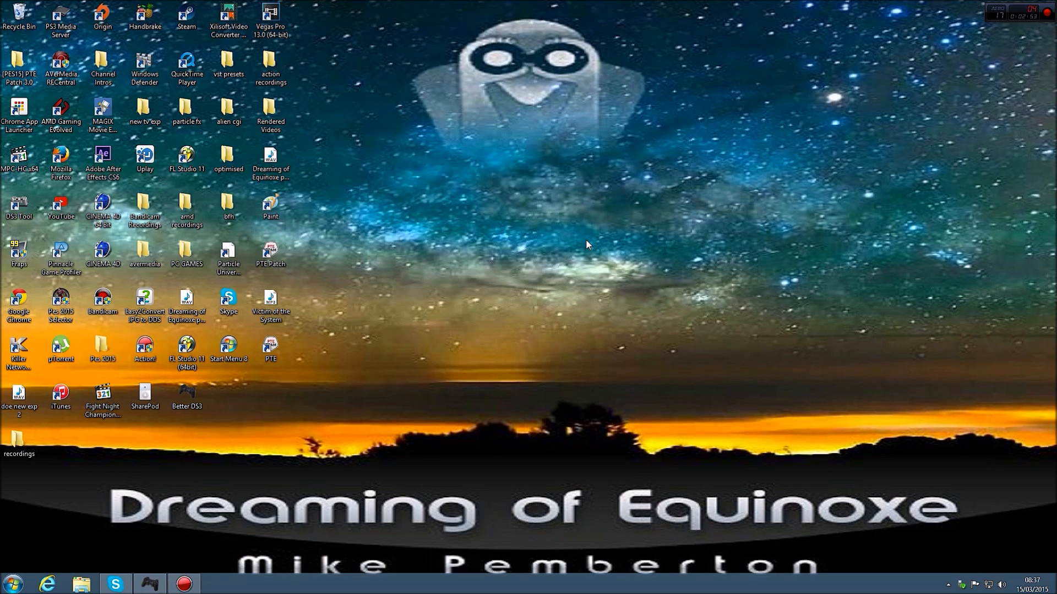
double_click(144, 252)
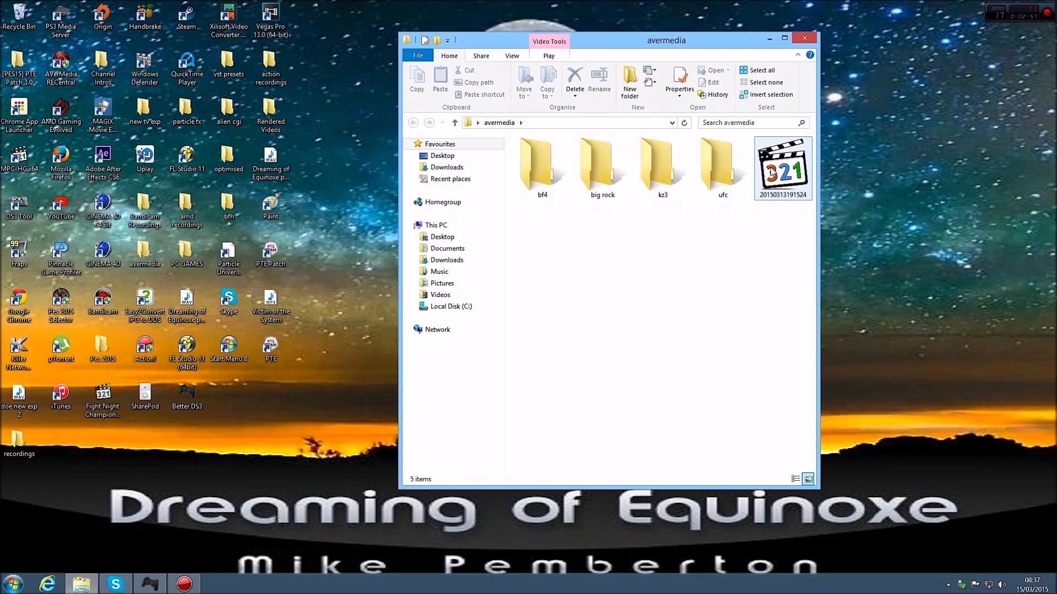
double_click(771, 173)
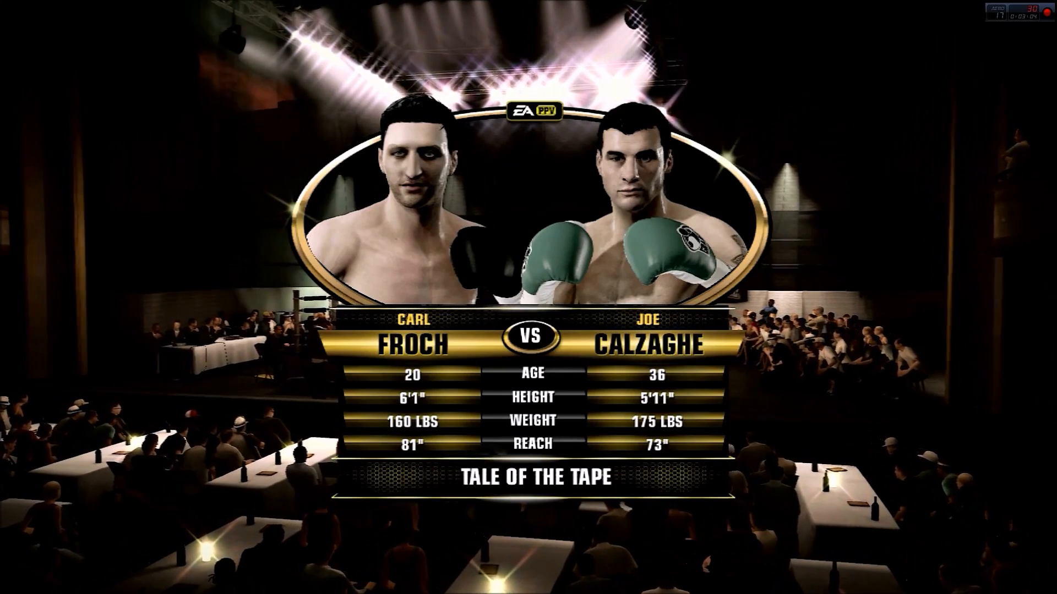
double_click(662, 301)
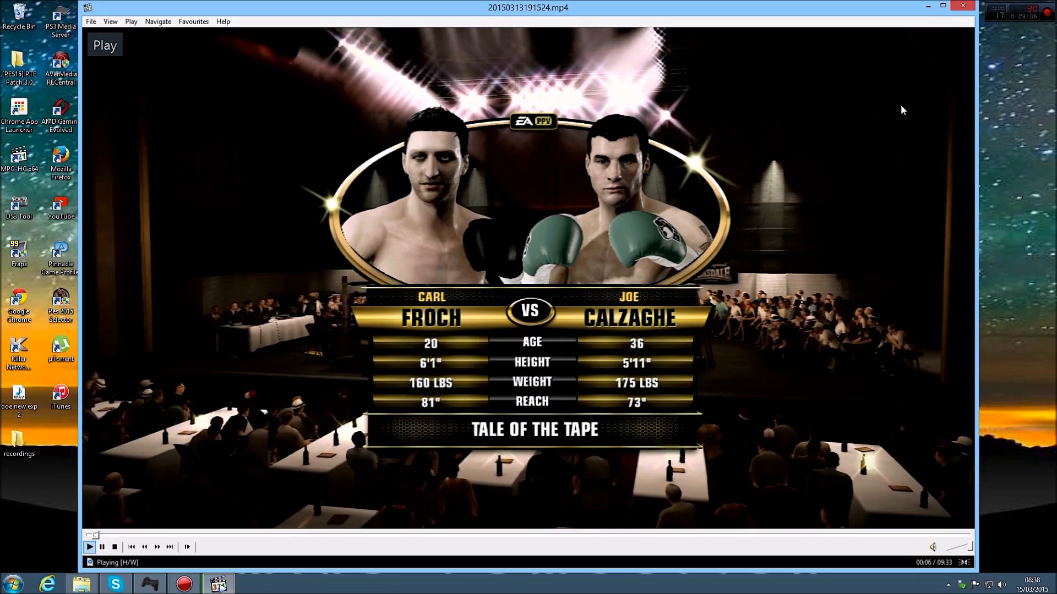
left_click(958, 8)
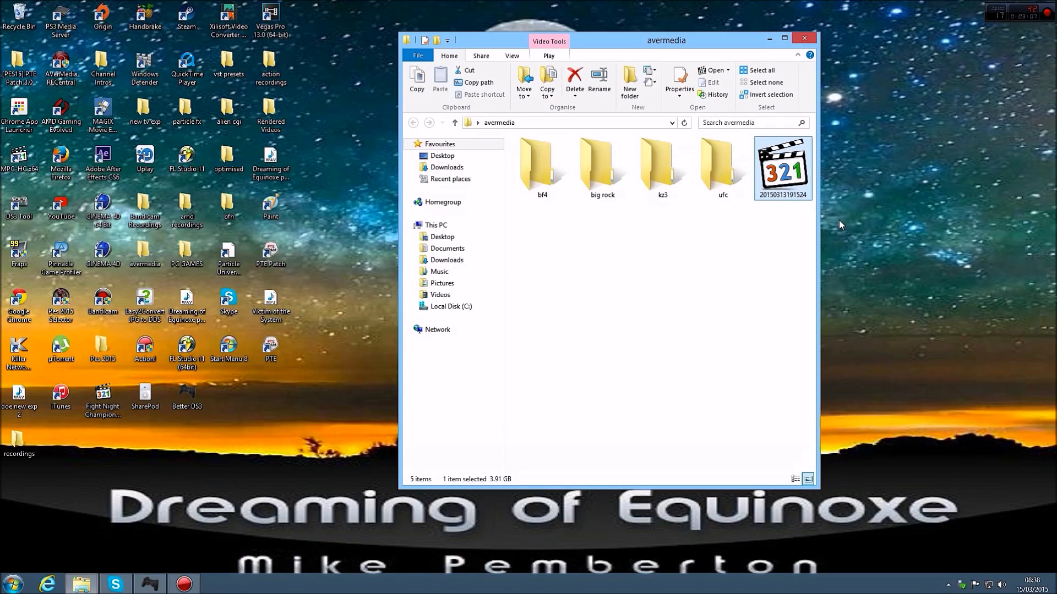
right_click(786, 168)
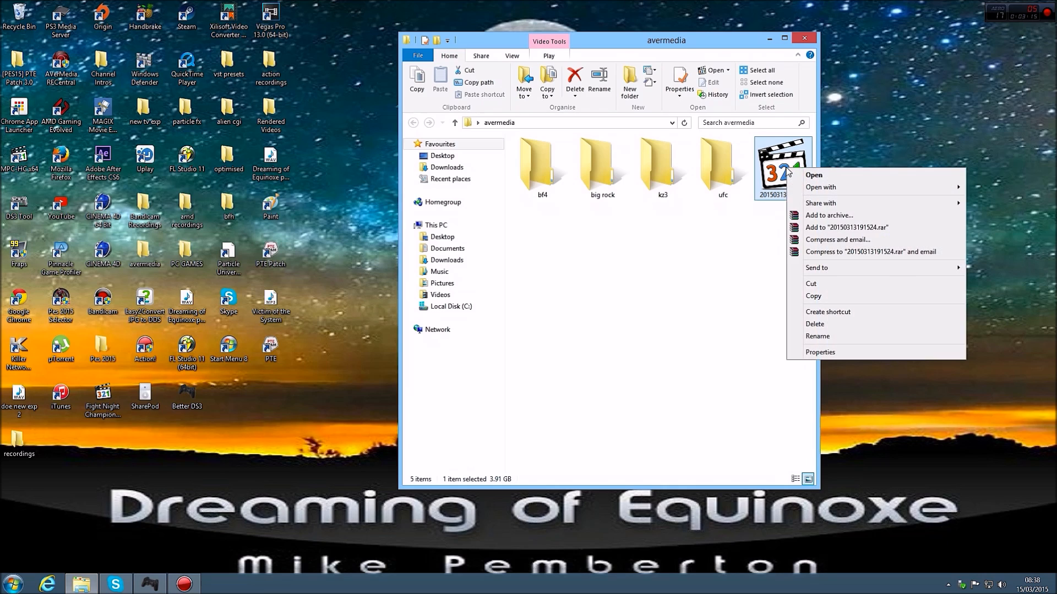
left_click(812, 353)
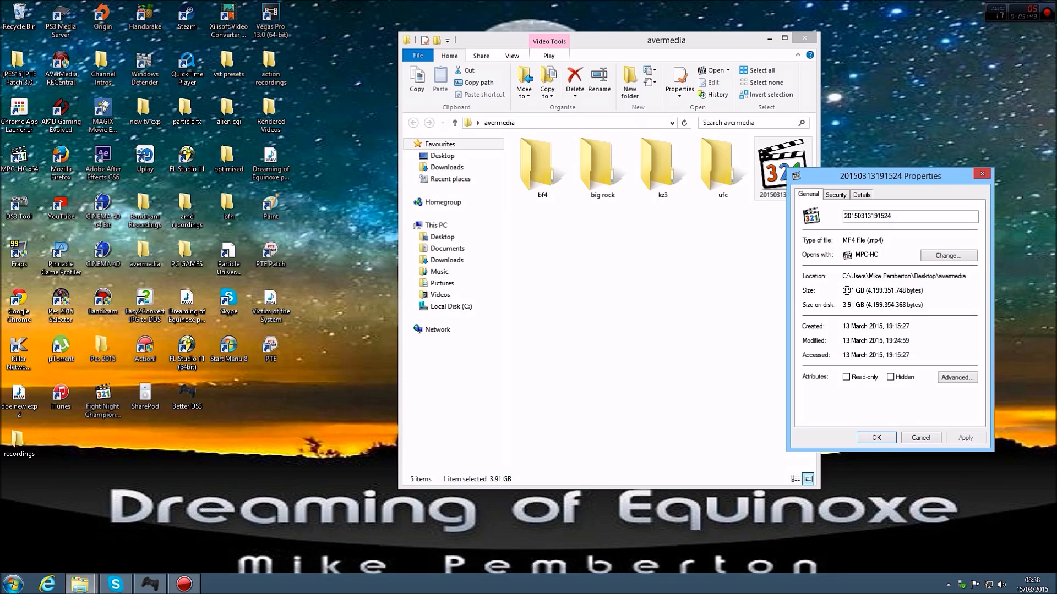
left_click(862, 197)
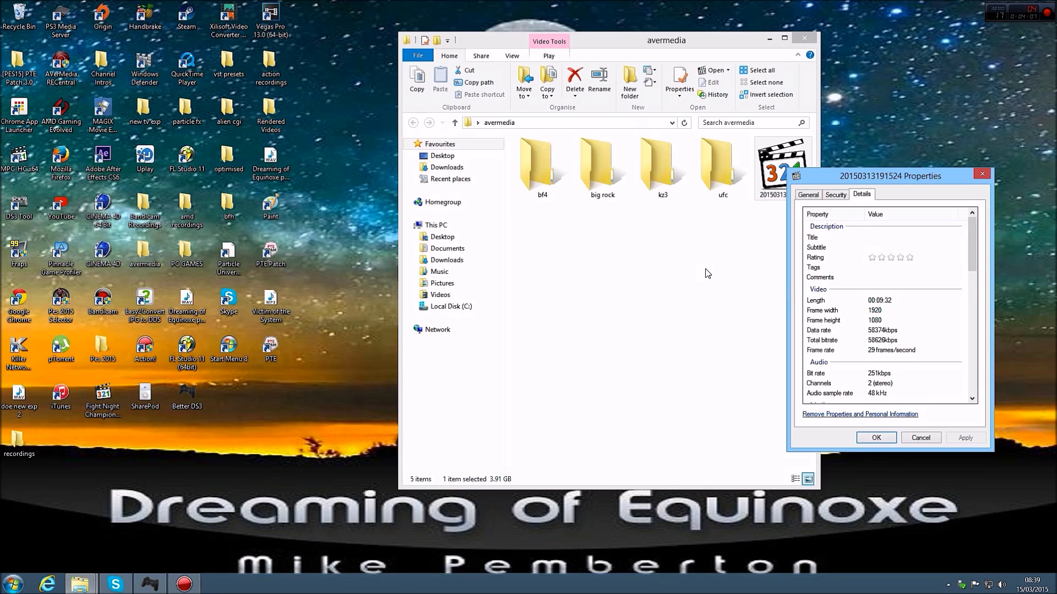
right_click(771, 181)
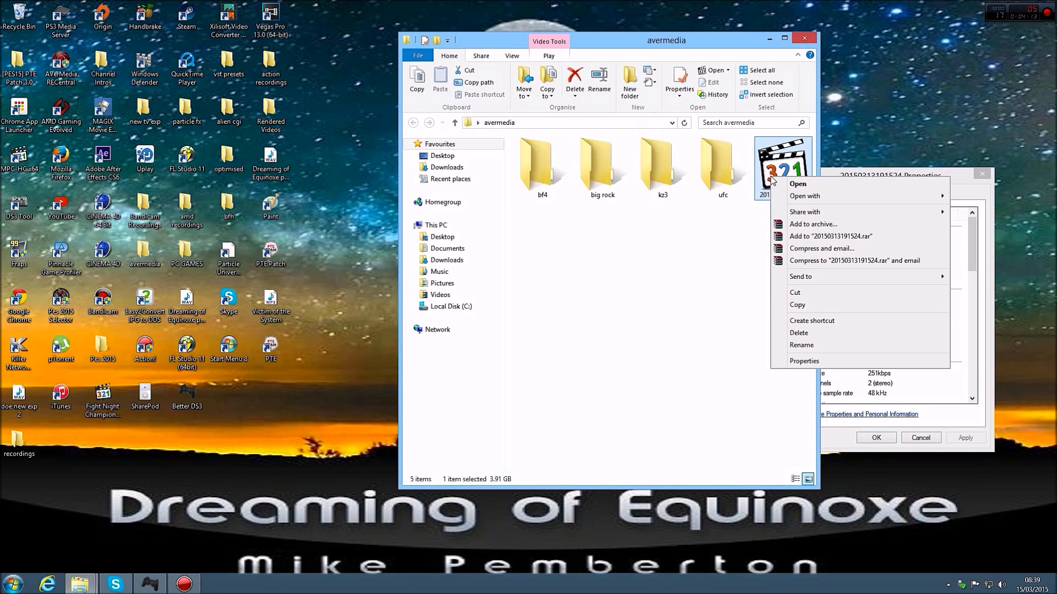
mouse_move(805, 200)
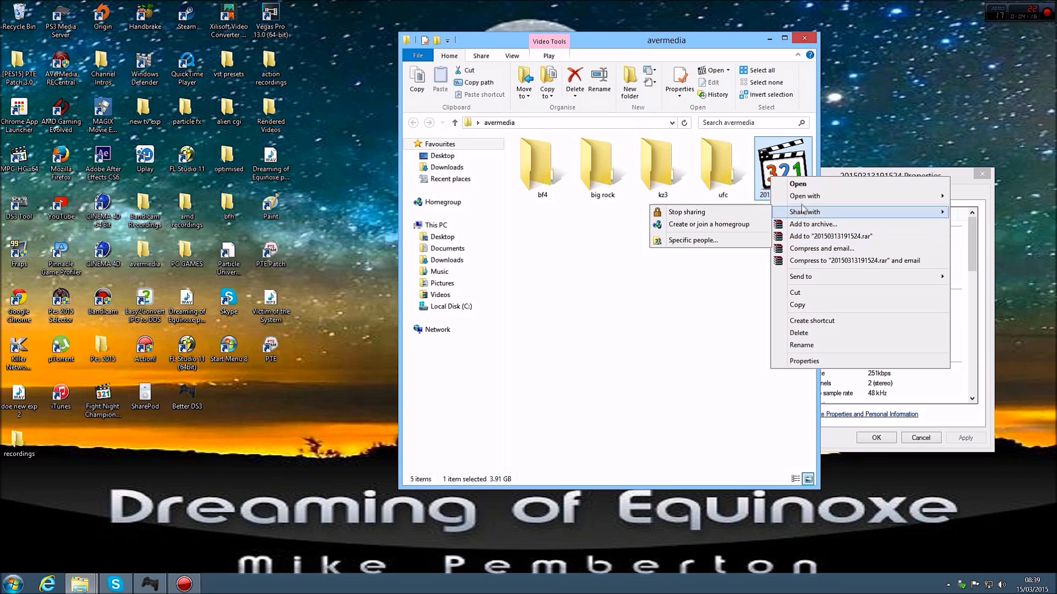
left_click(683, 245)
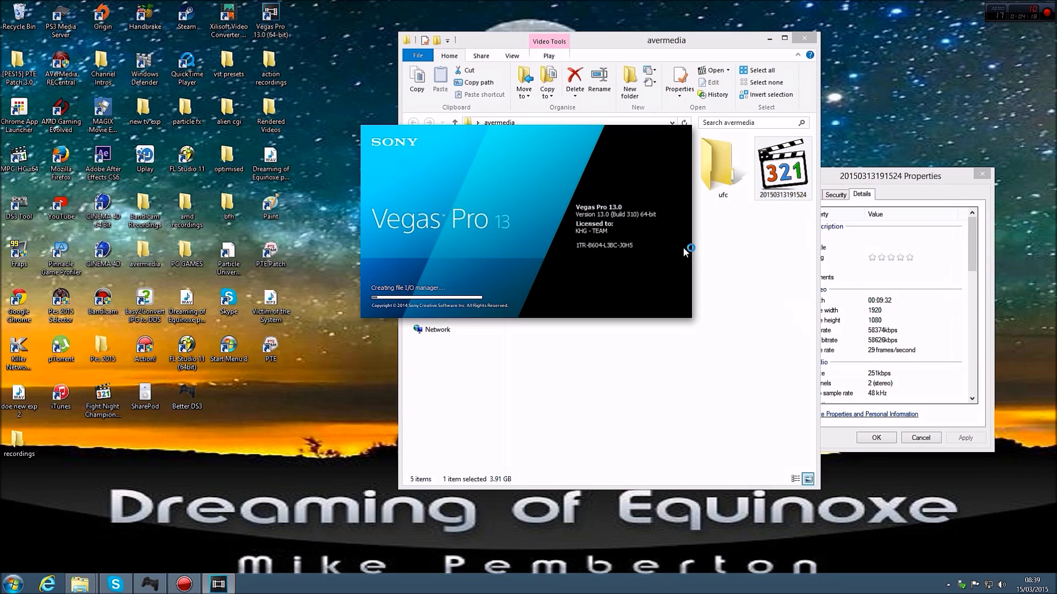
left_click(803, 38)
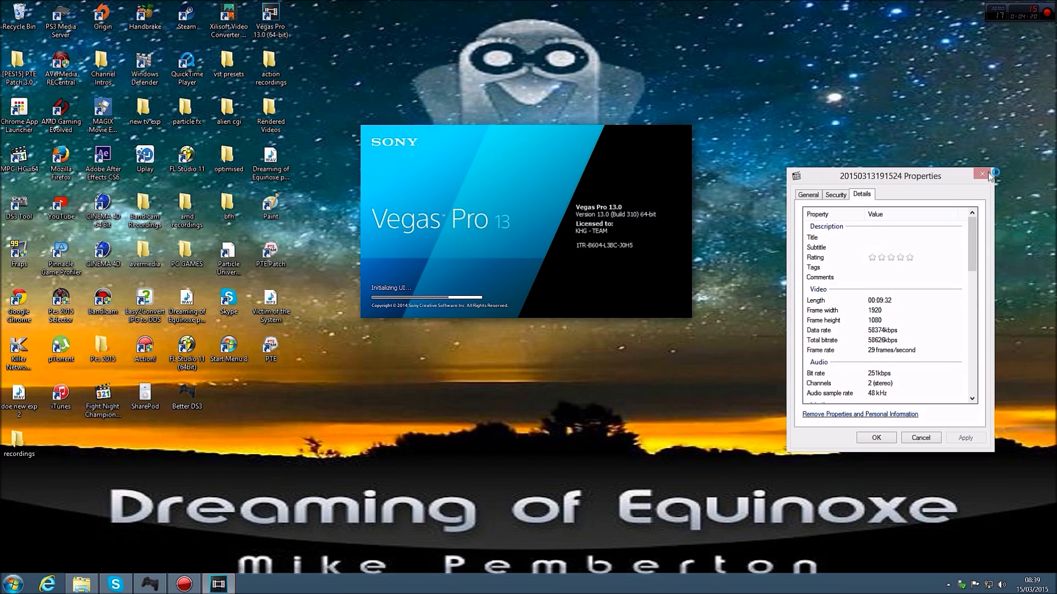
left_click(979, 175)
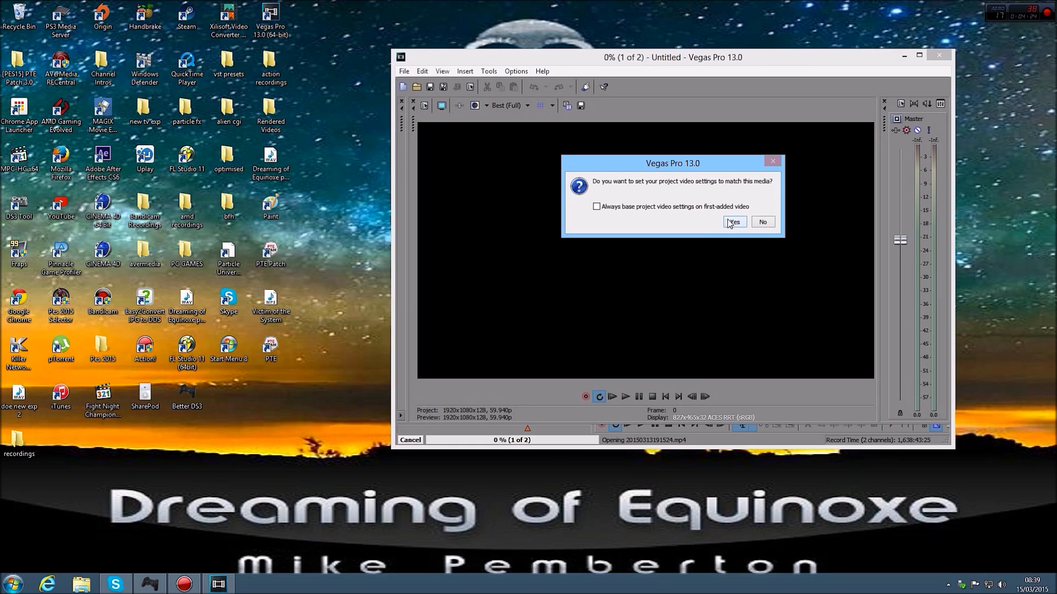
Match the project's video settings to the imported media and maximize the editor window
left_click(735, 223)
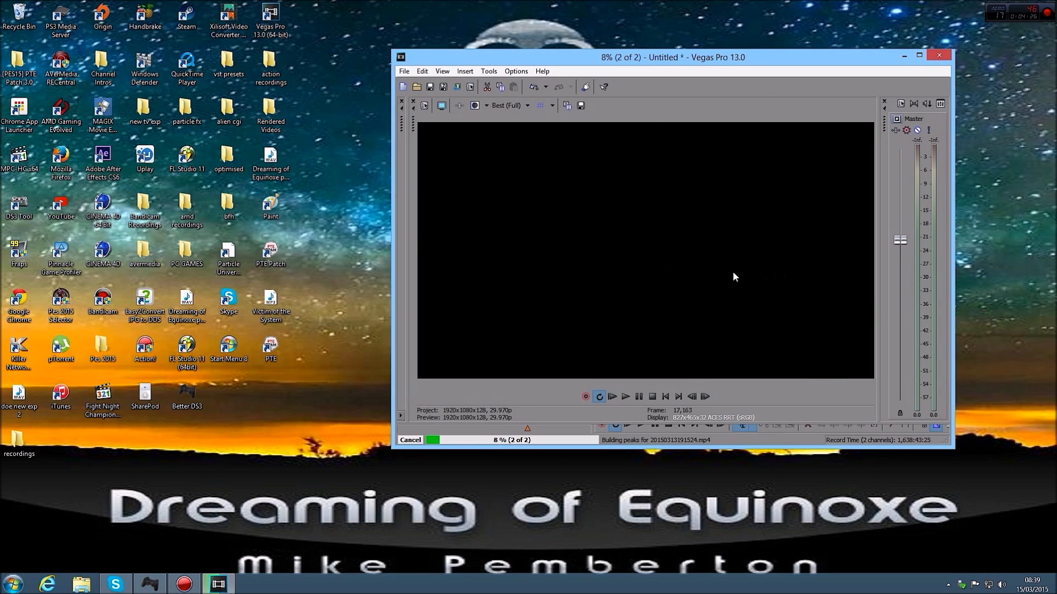
left_click(918, 55)
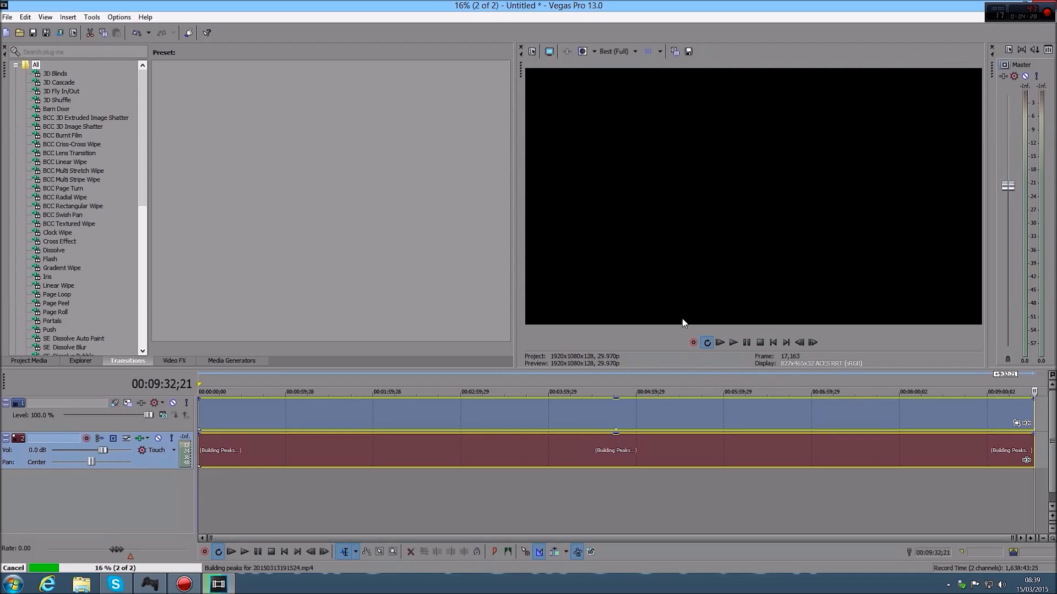
Set the video event on the timeline to Disable resample in its properties
left_click(311, 417)
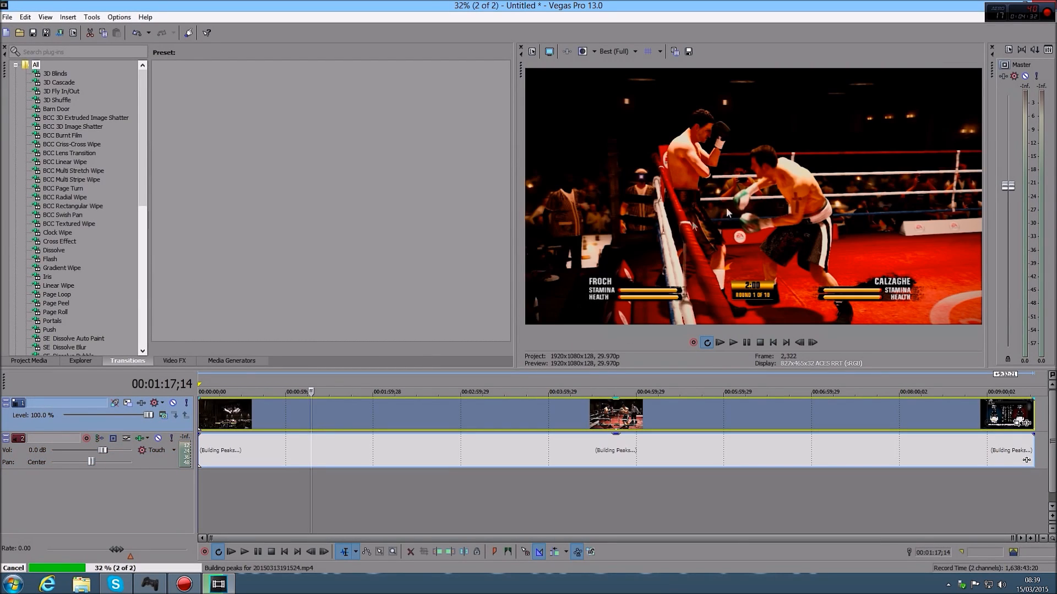
right_click(312, 405)
left_click(331, 407)
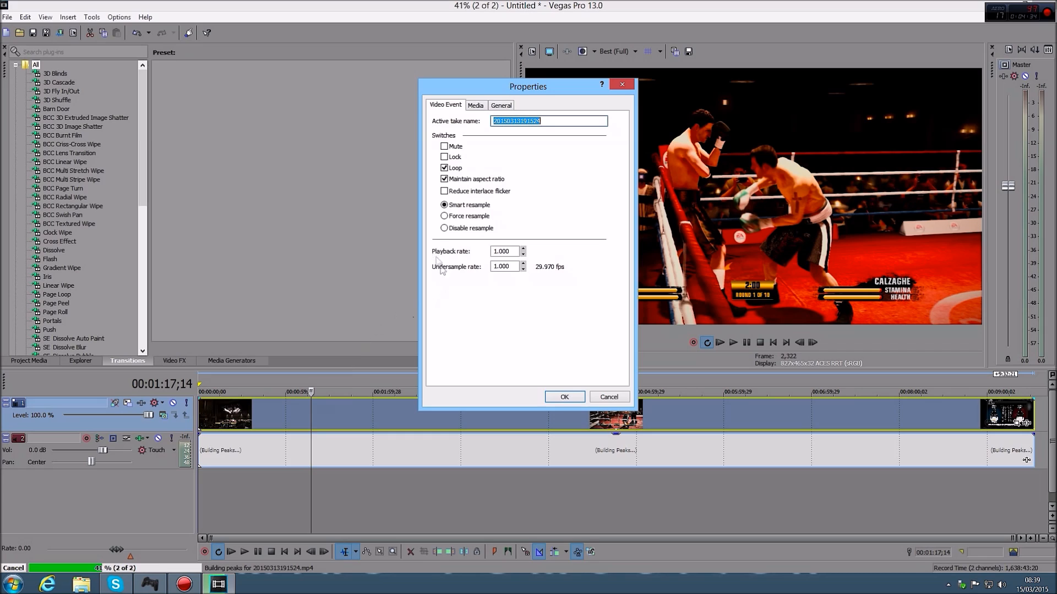
left_click(443, 228)
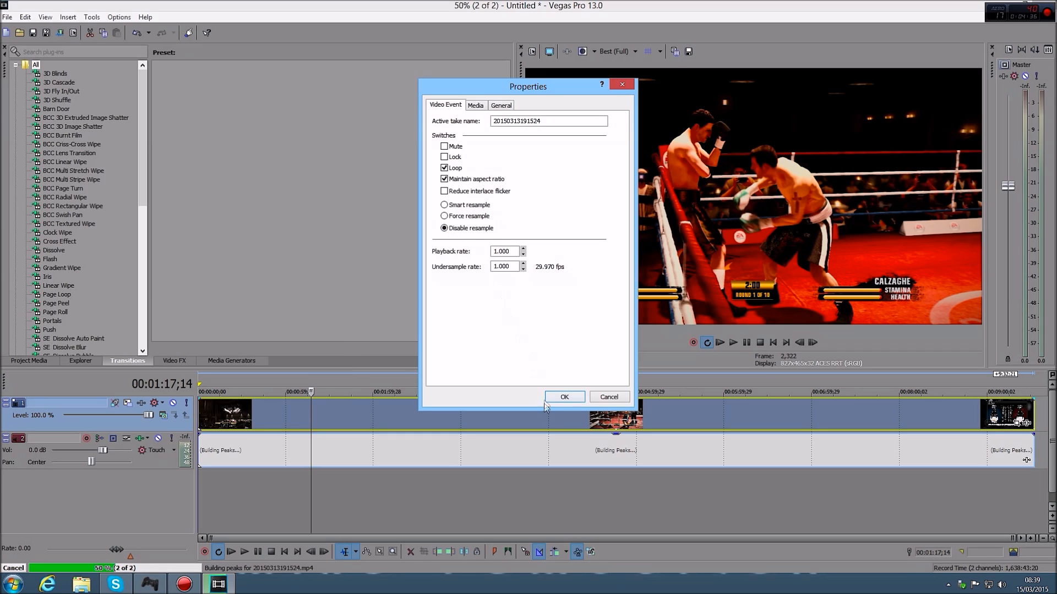
left_click(563, 397)
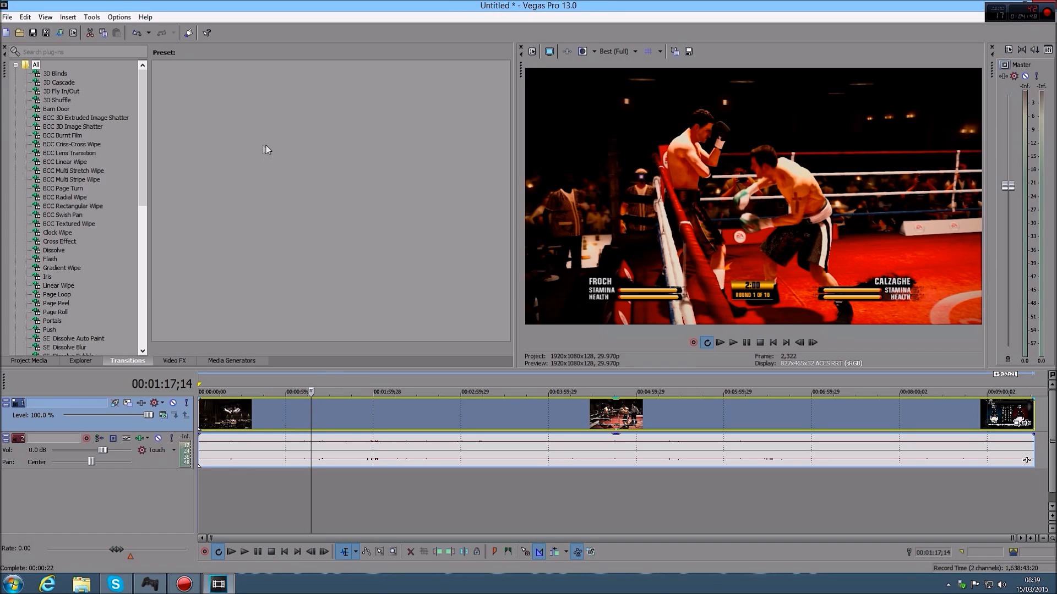
Set the project's view transform to Off in the video properties
left_click(71, 33)
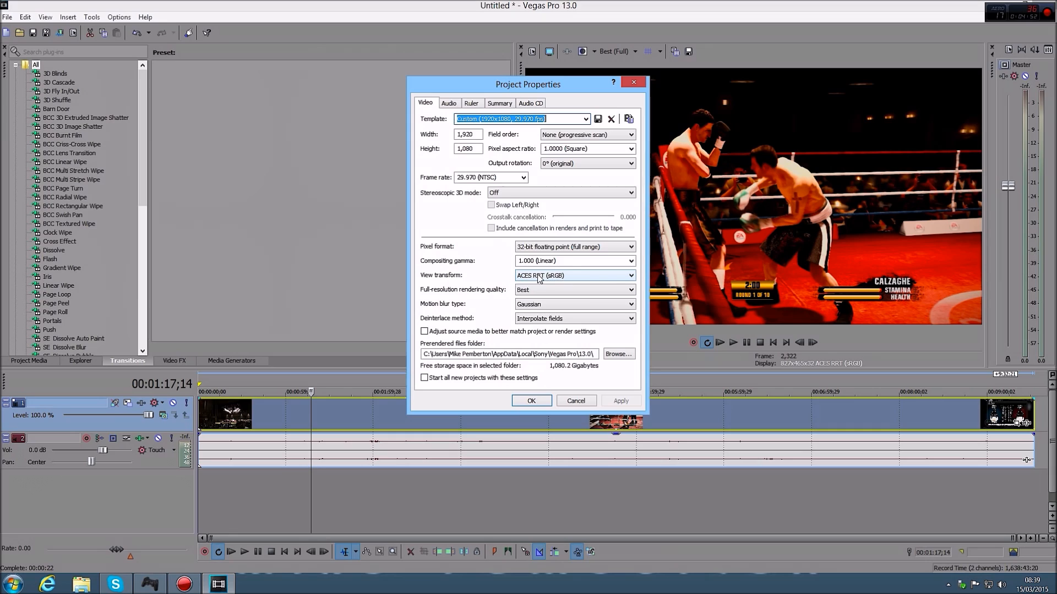
left_click(630, 277)
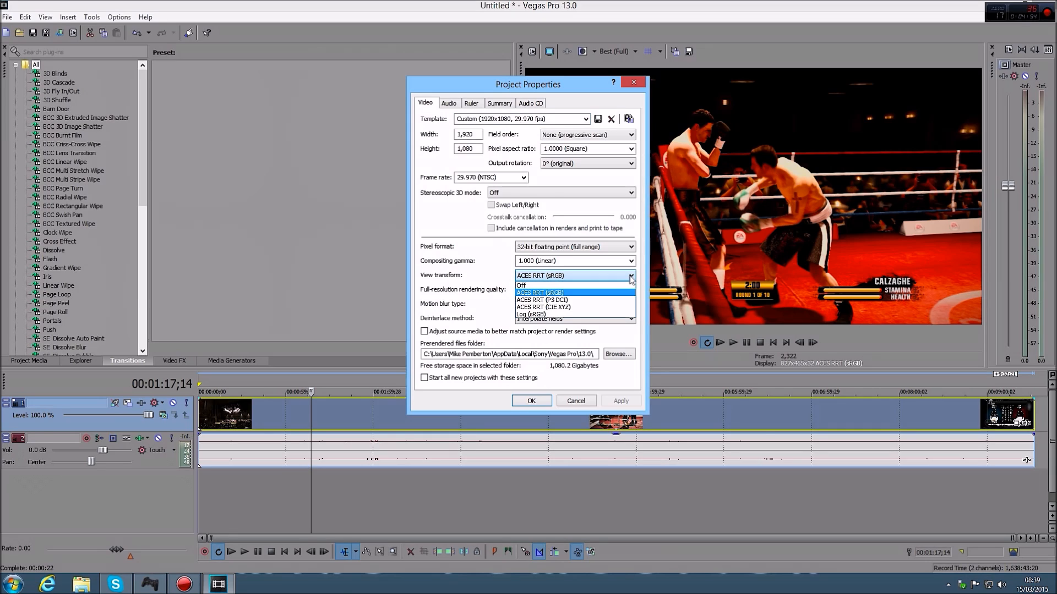
left_click(526, 287)
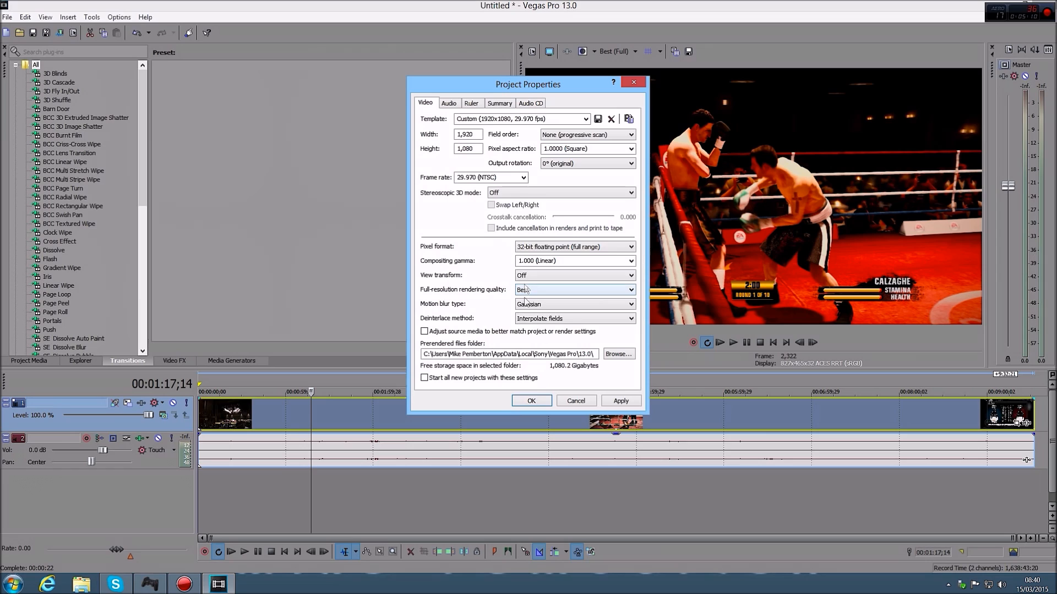
left_click(531, 400)
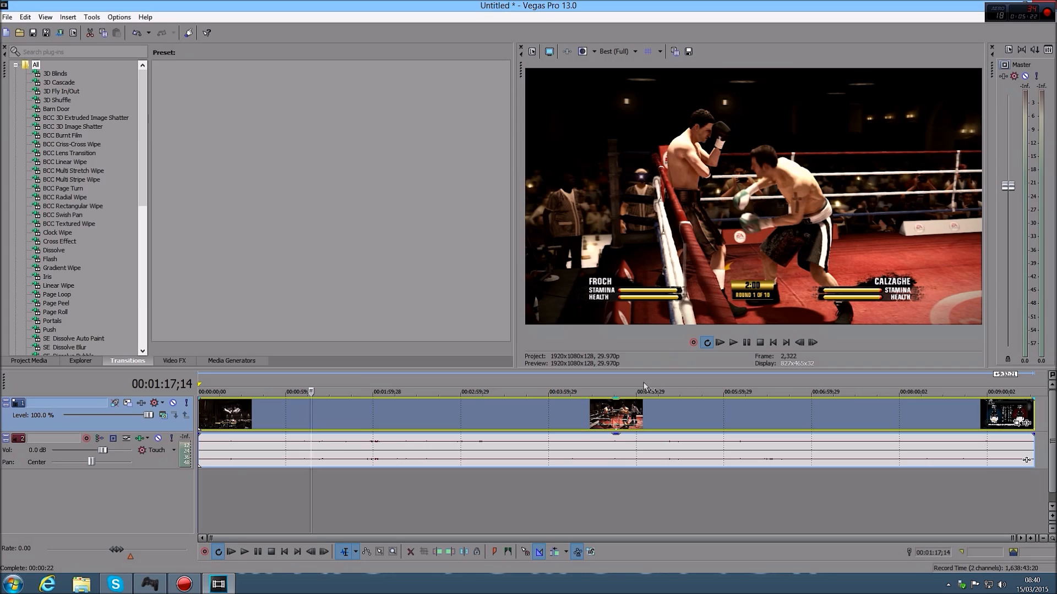
Review the video event's media and general file properties, and the project's video properties
right_click(319, 415)
left_click(338, 407)
left_click(477, 106)
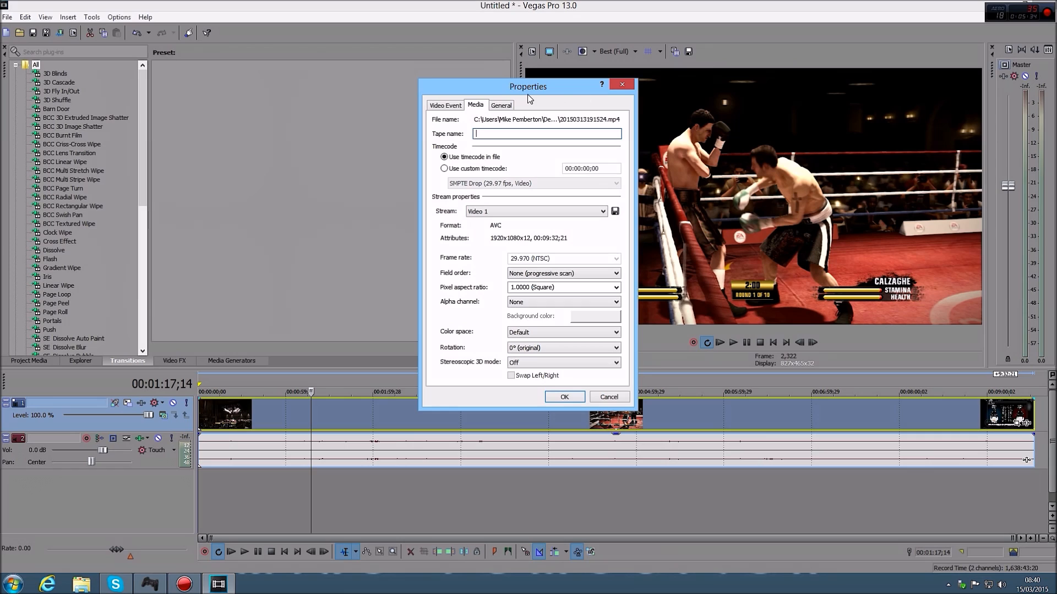
left_click(496, 110)
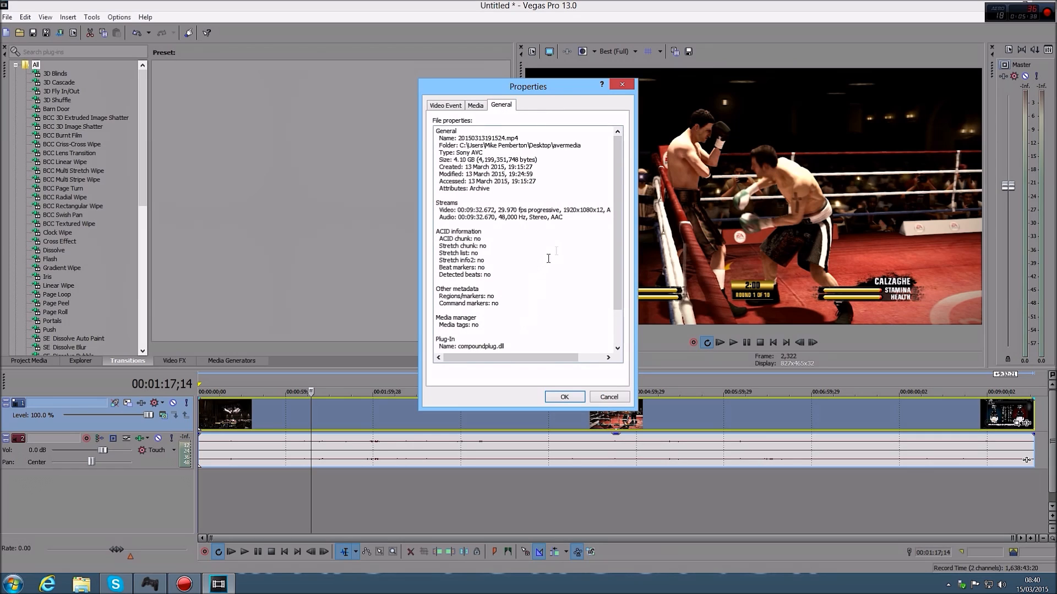
left_click(622, 85)
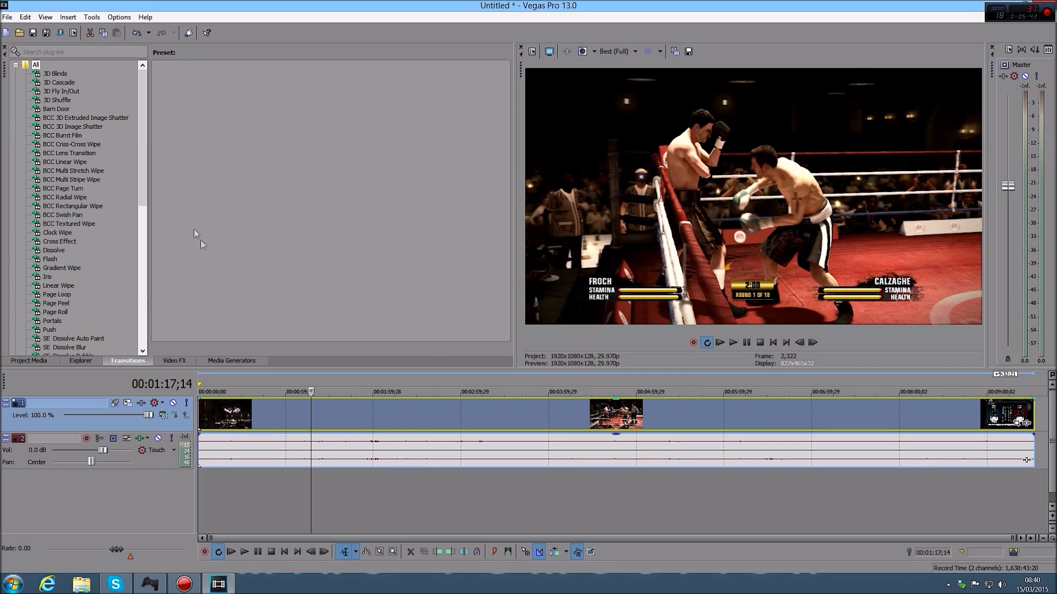
left_click(73, 33)
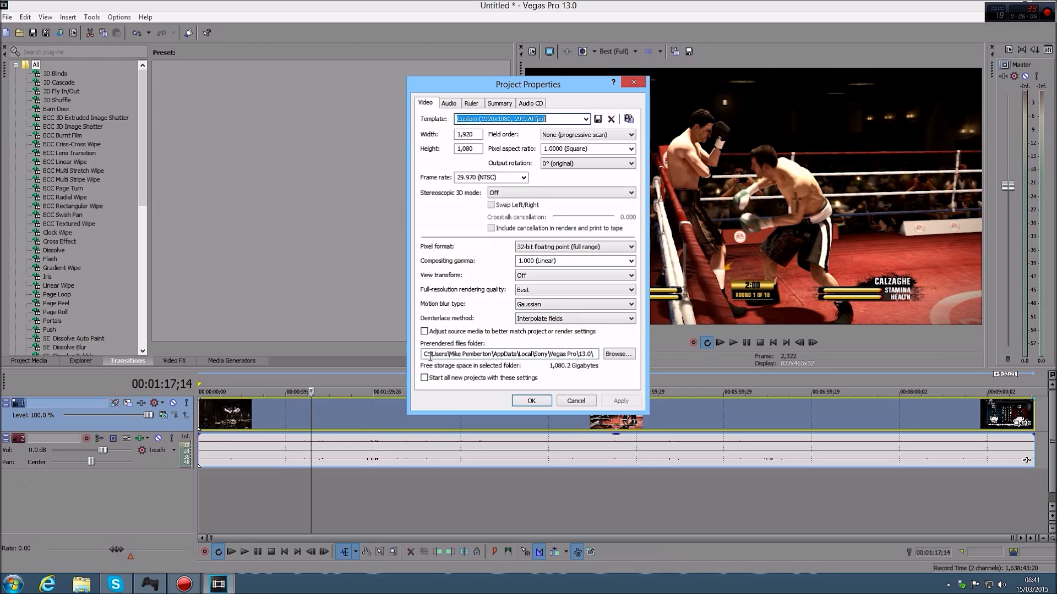
left_click(531, 402)
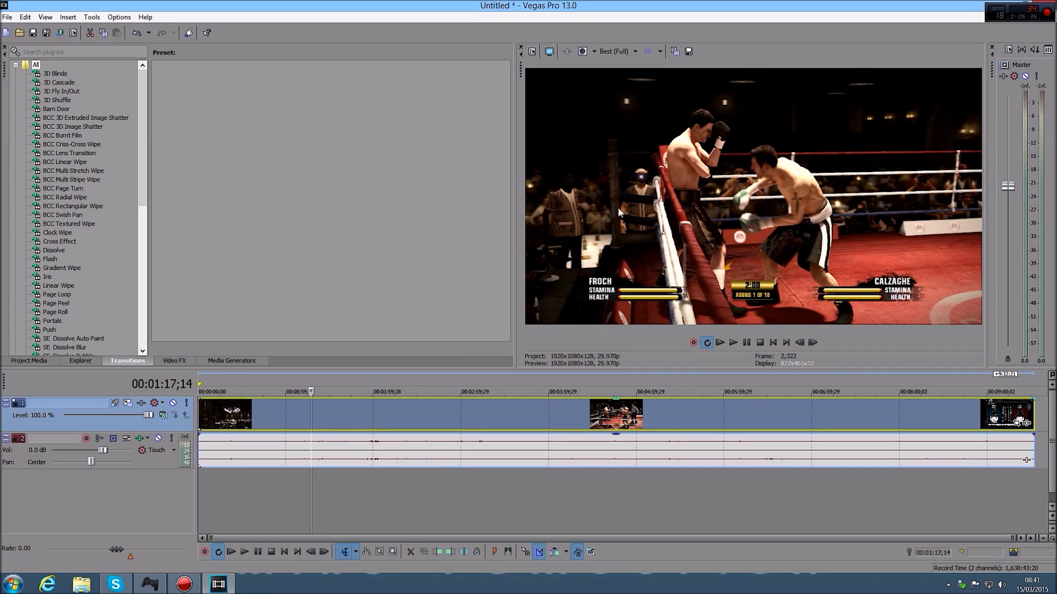
Add the Sony Color Corrector and Sony Sharpen effects to the video track
left_click(140, 404)
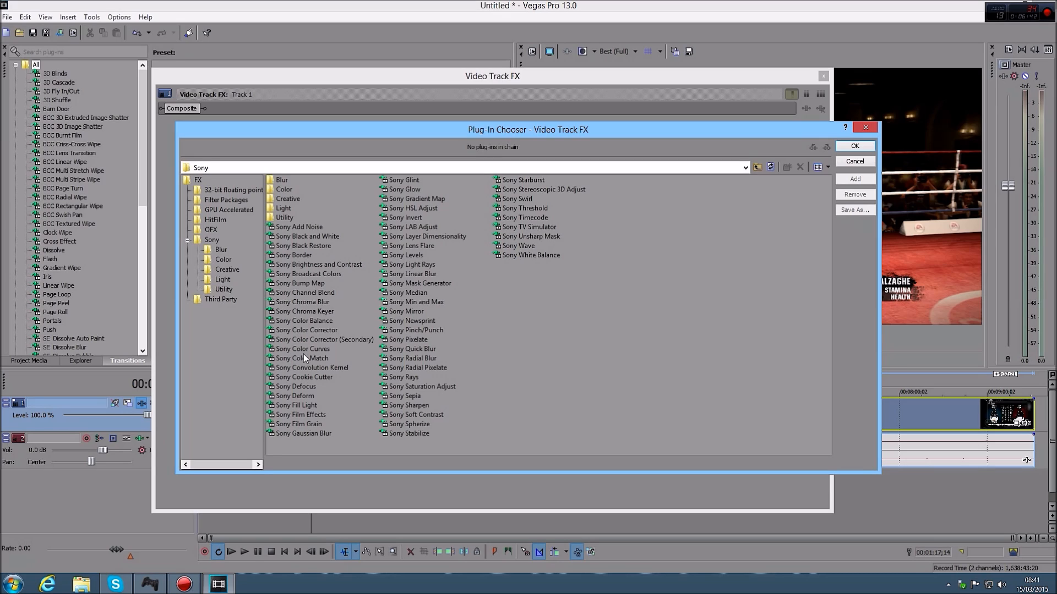
left_click(311, 332)
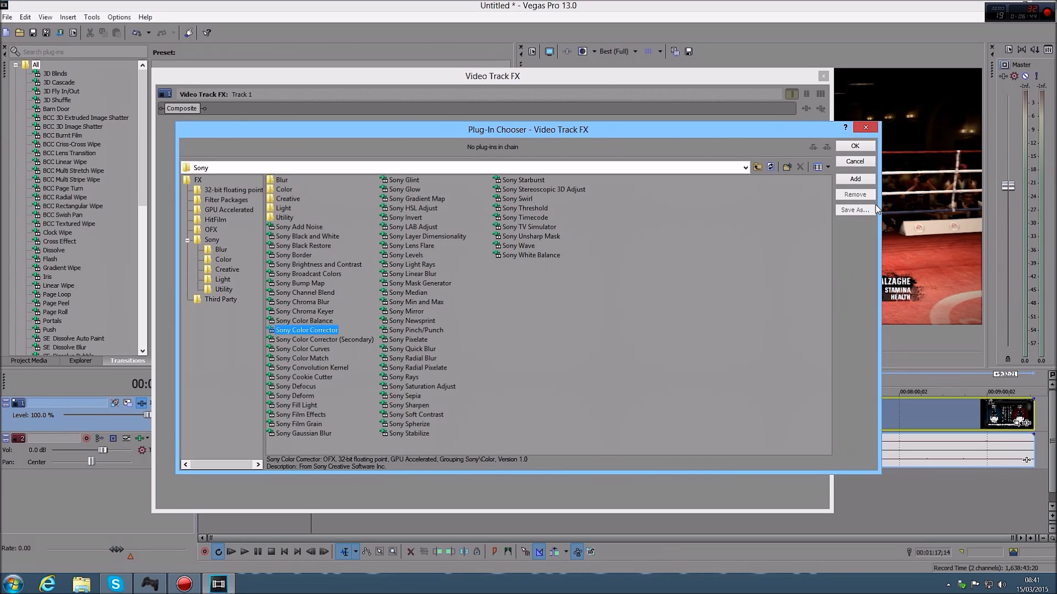
left_click(855, 178)
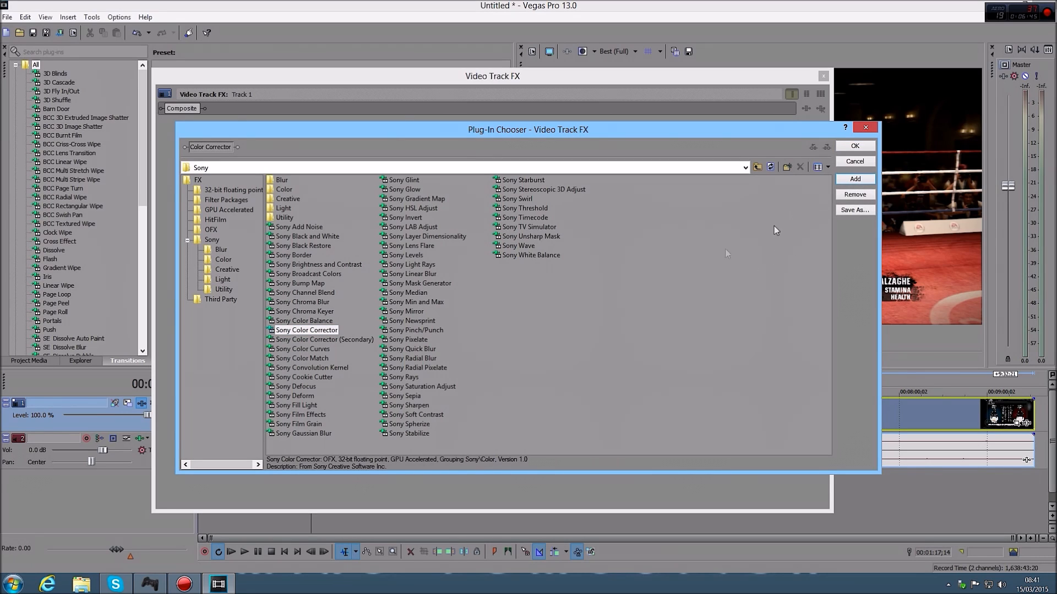
left_click(426, 406)
left_click(867, 180)
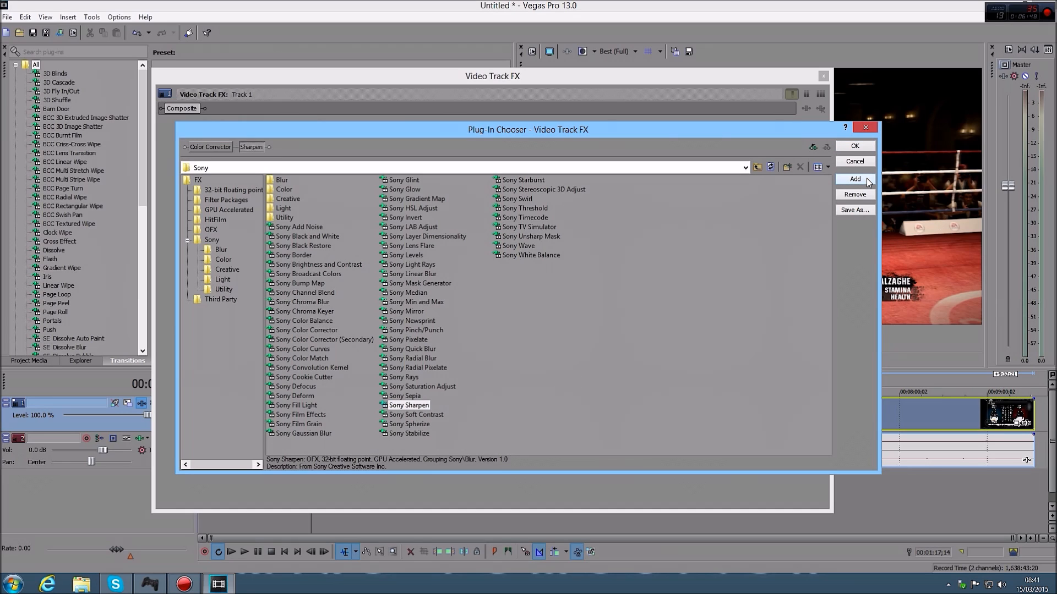
left_click(852, 147)
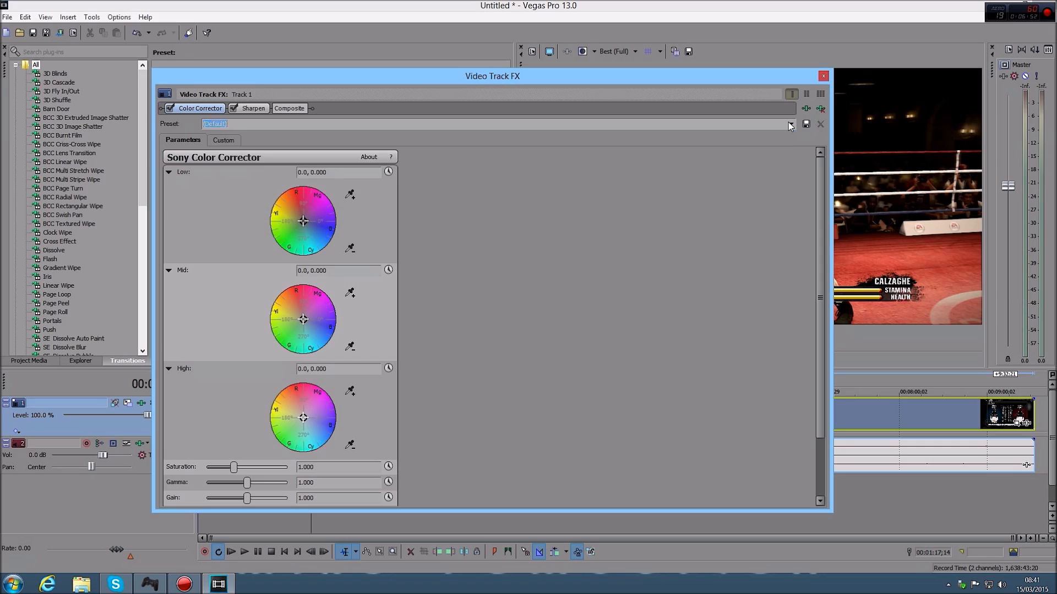
Apply the 1.1 preset to the Color Corrector and the my new preset to Sharpen, and close the track effects
left_click(789, 122)
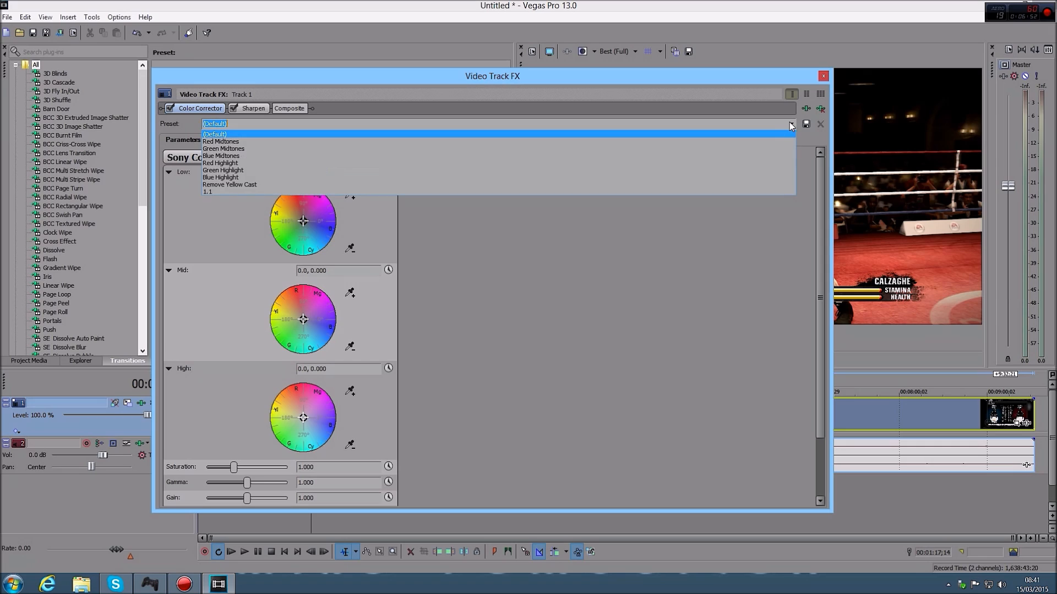
left_click(205, 192)
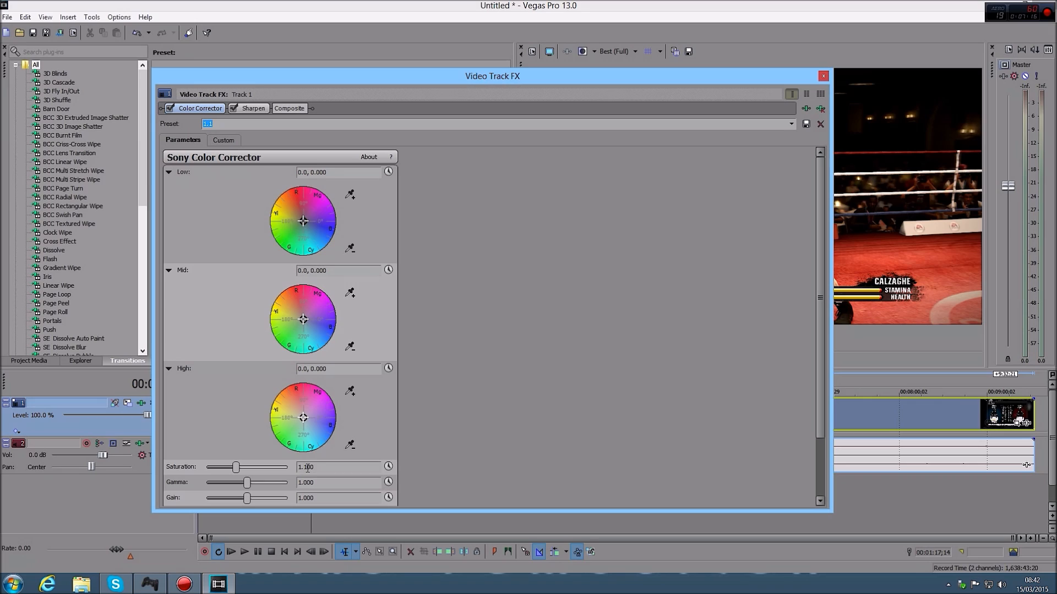
left_click(253, 110)
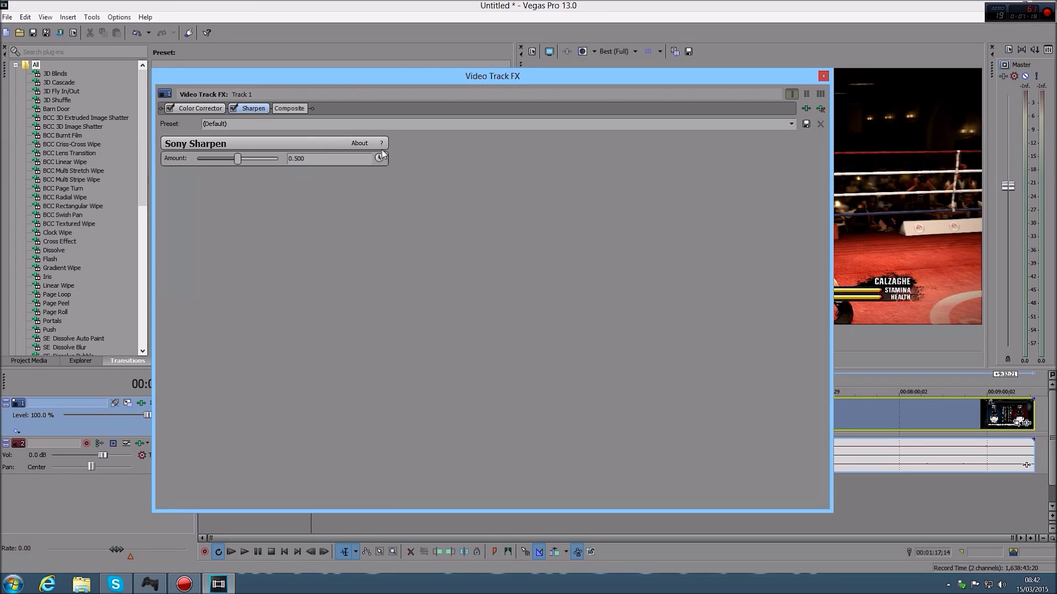
left_click(788, 123)
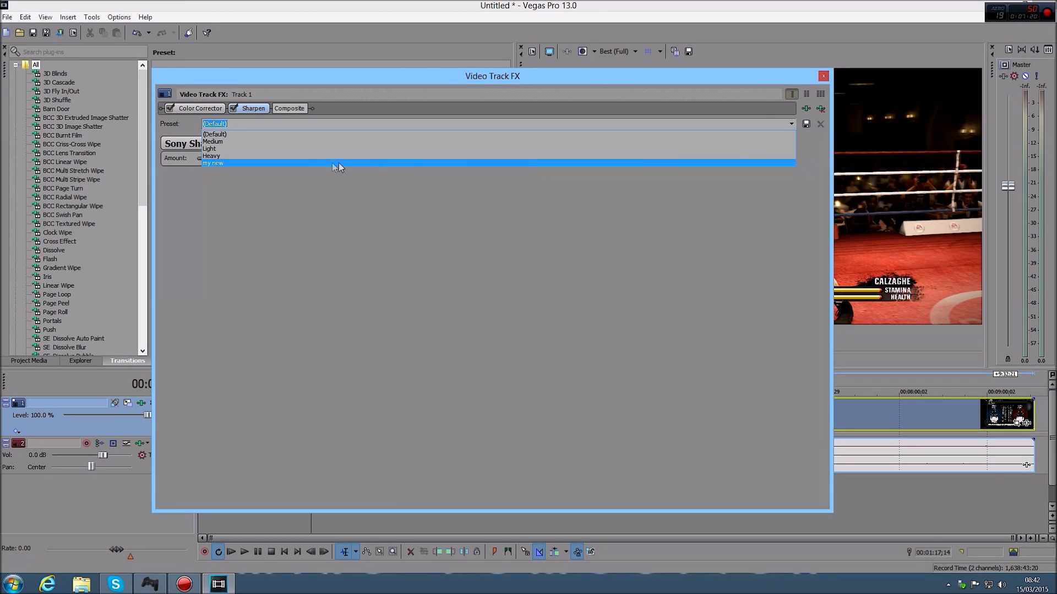
left_click(217, 163)
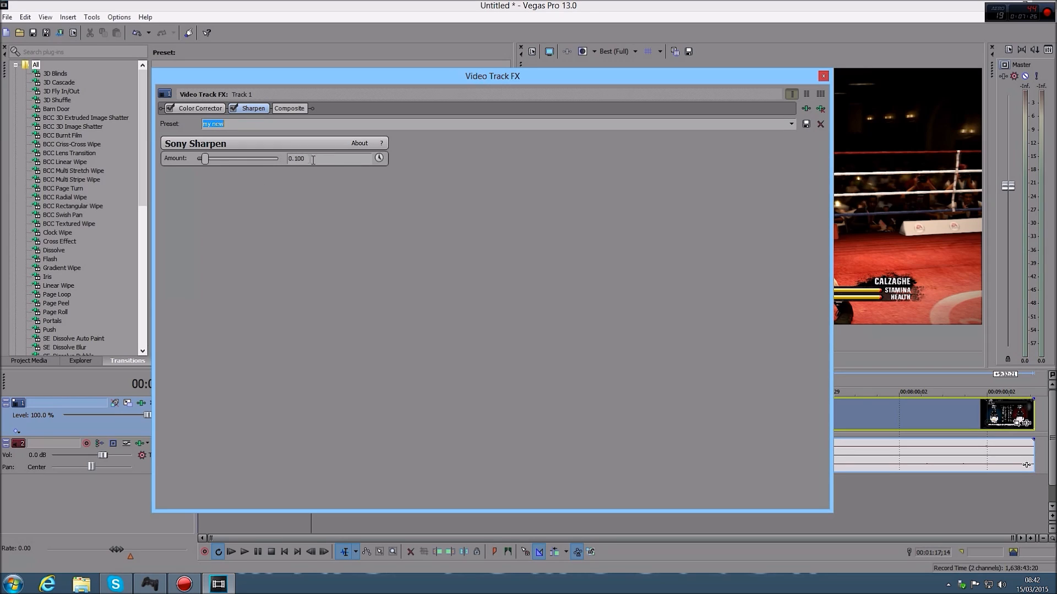
left_click(823, 76)
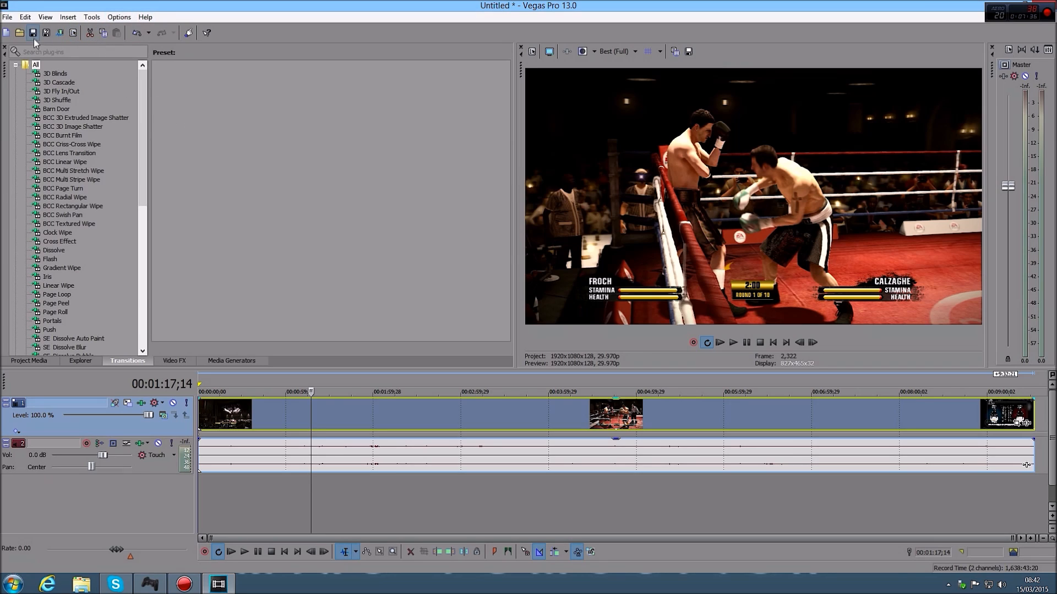
Open the render settings, select the Sony AVC/MVC template "my avchd setting for yt" and open it for customization
left_click(61, 33)
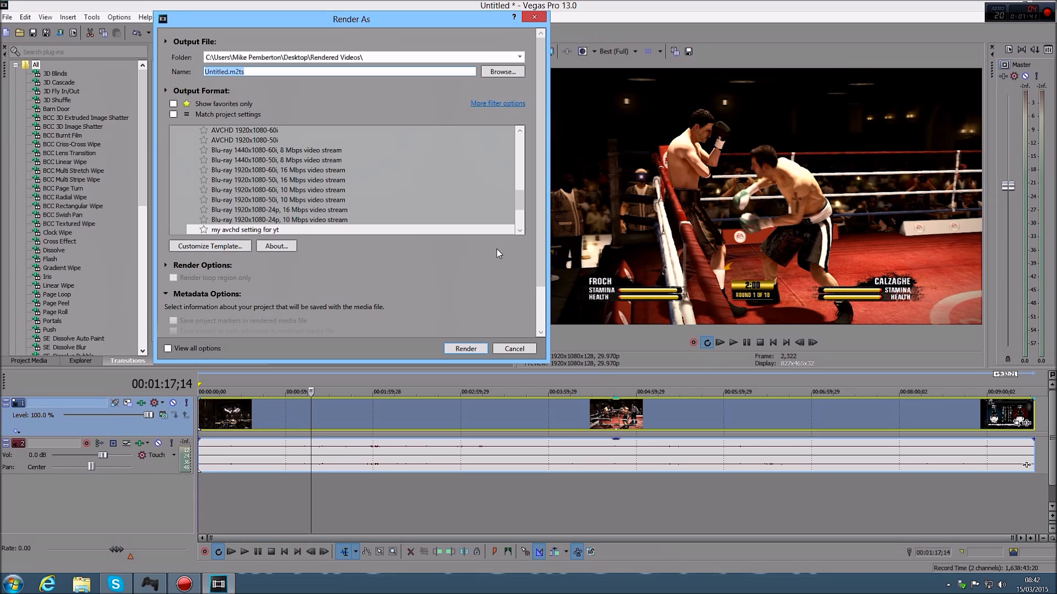
left_click_drag(520, 201, 540, 161)
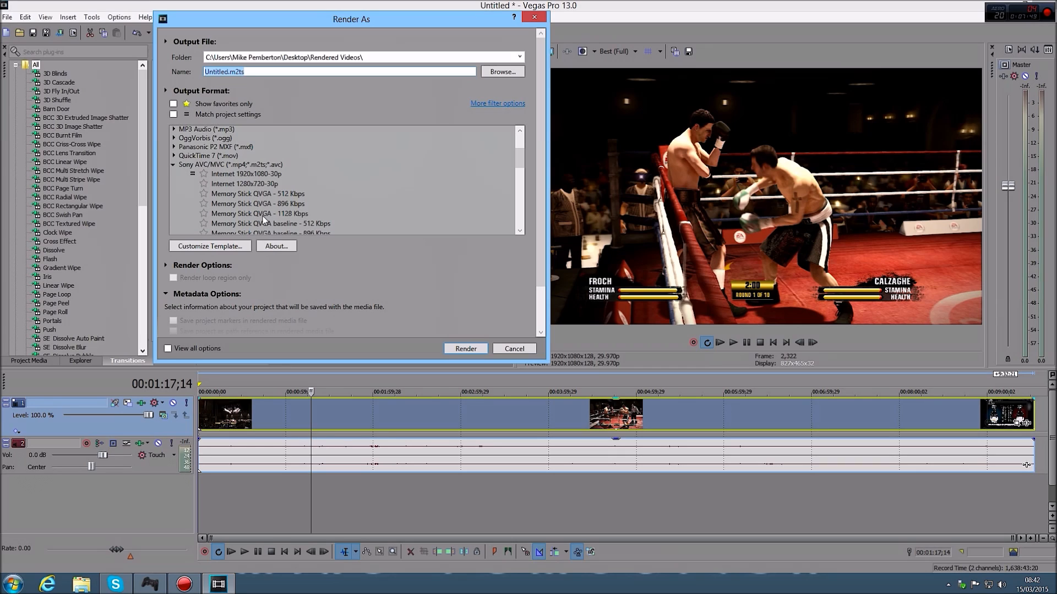
scroll(262, 217, "down", 1)
left_click_drag(519, 206, 518, 205)
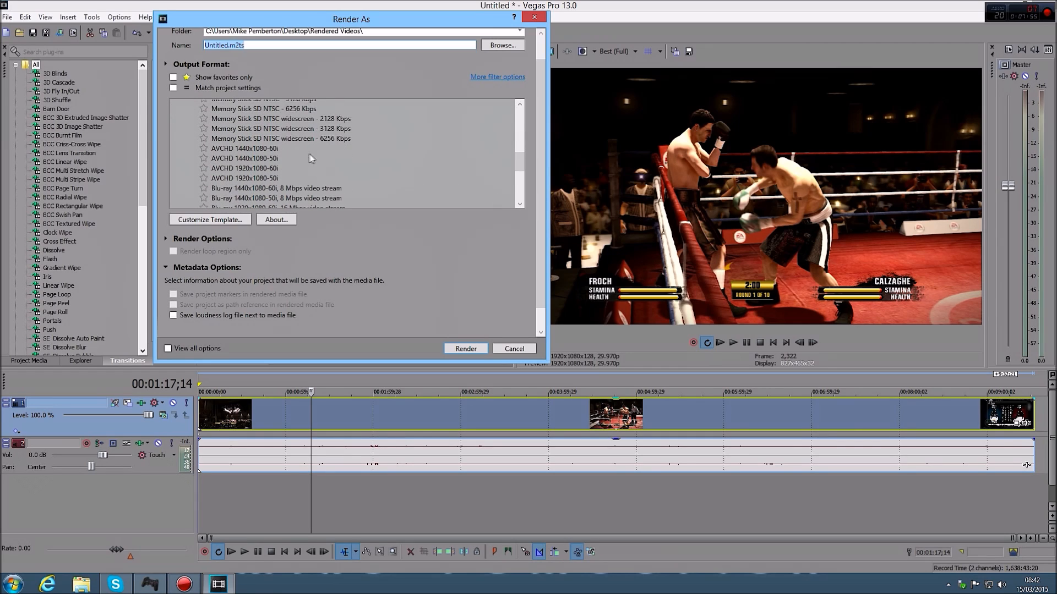
left_click(253, 167)
scroll(292, 180, "down", 1)
scroll(292, 180, "down", 2)
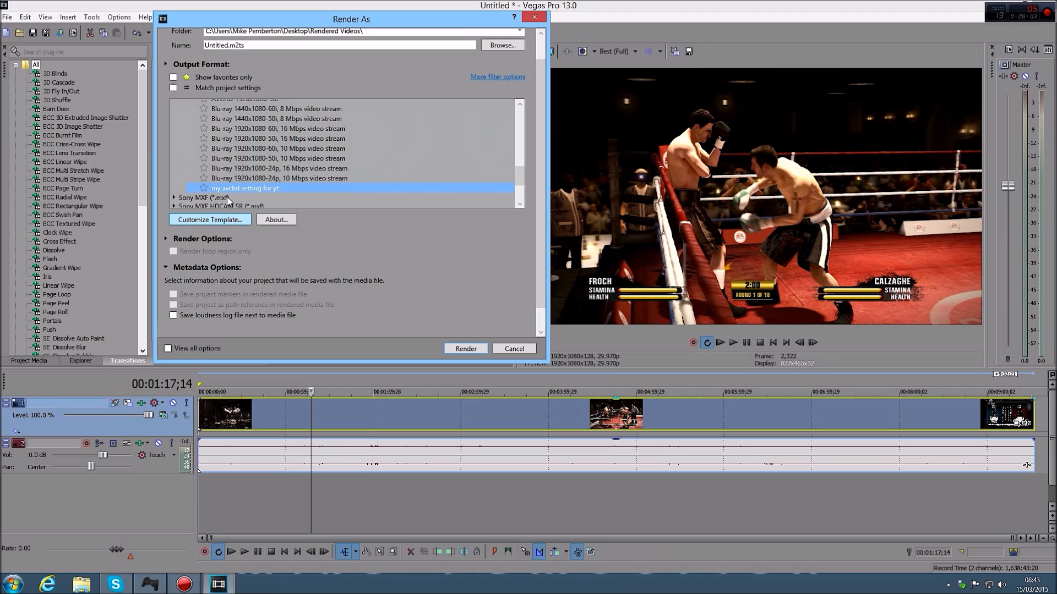
left_click(219, 221)
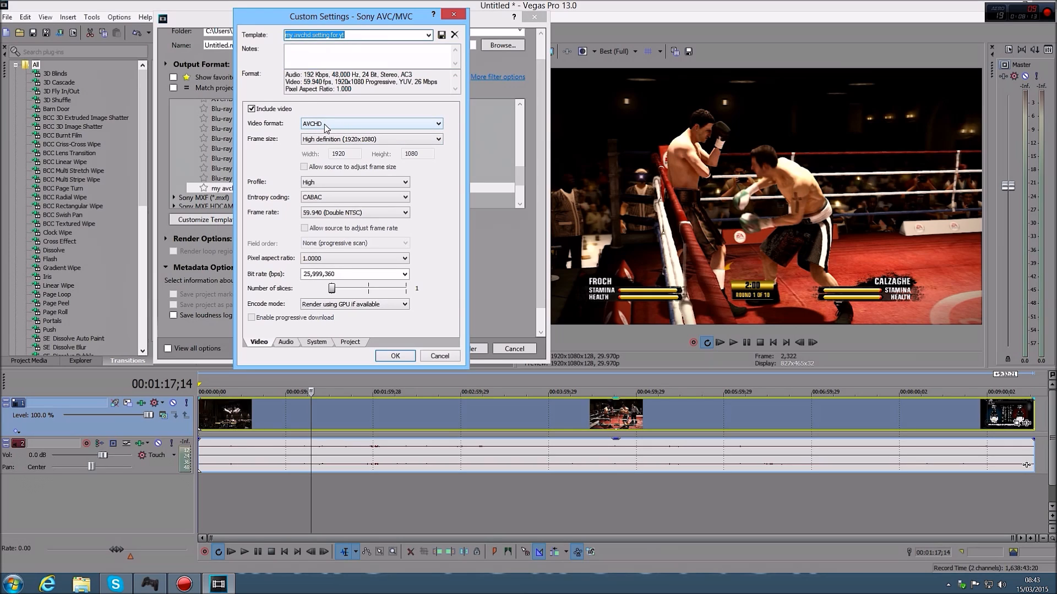
Review the available video format, frame rate and bit rate options in the render template's video settings
left_click(439, 123)
left_click(440, 123)
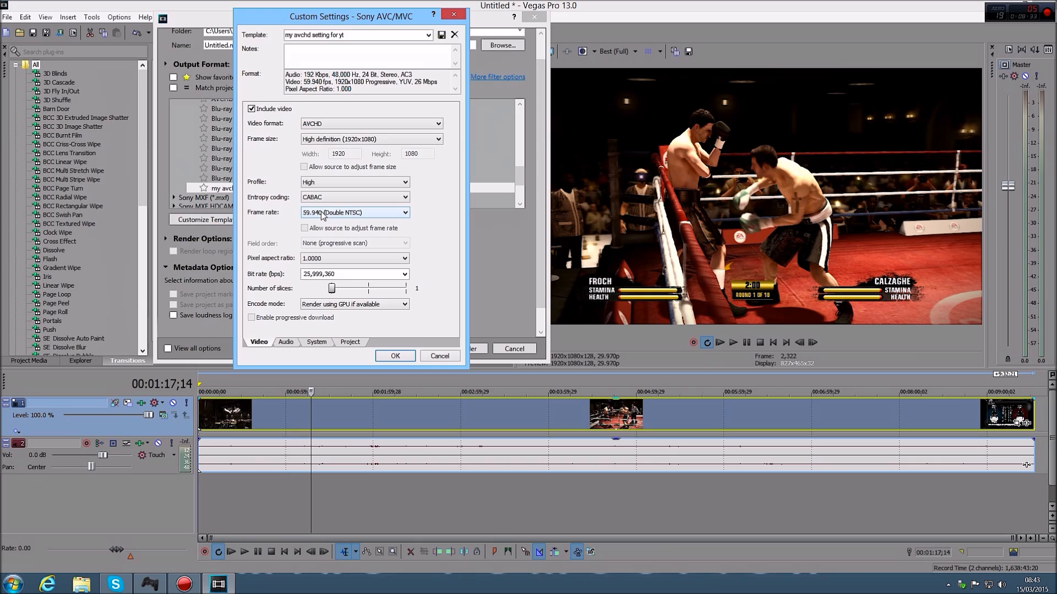
left_click(324, 213)
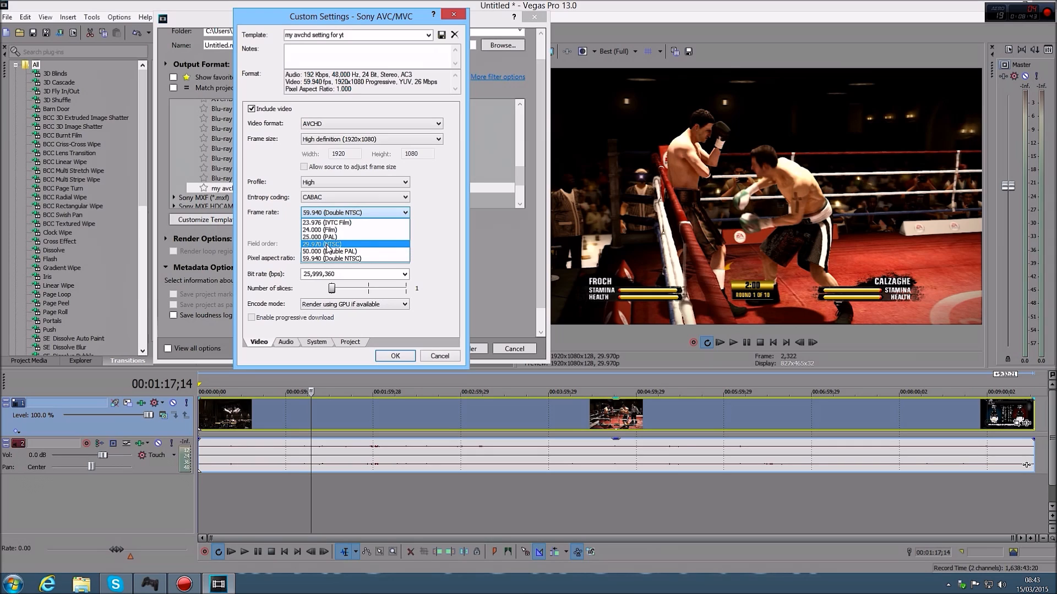
left_click(422, 242)
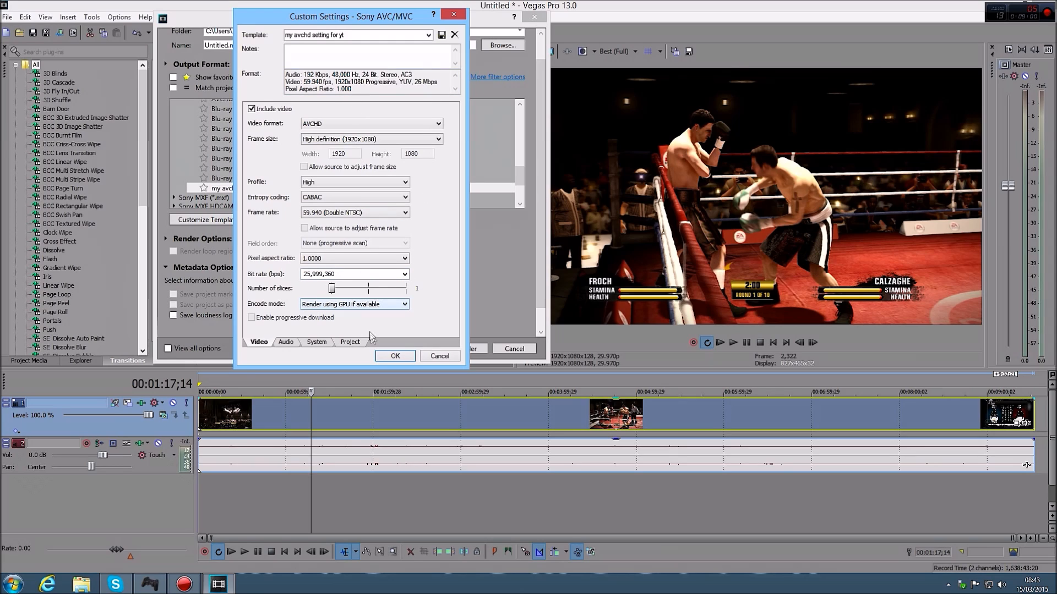
left_click(406, 274)
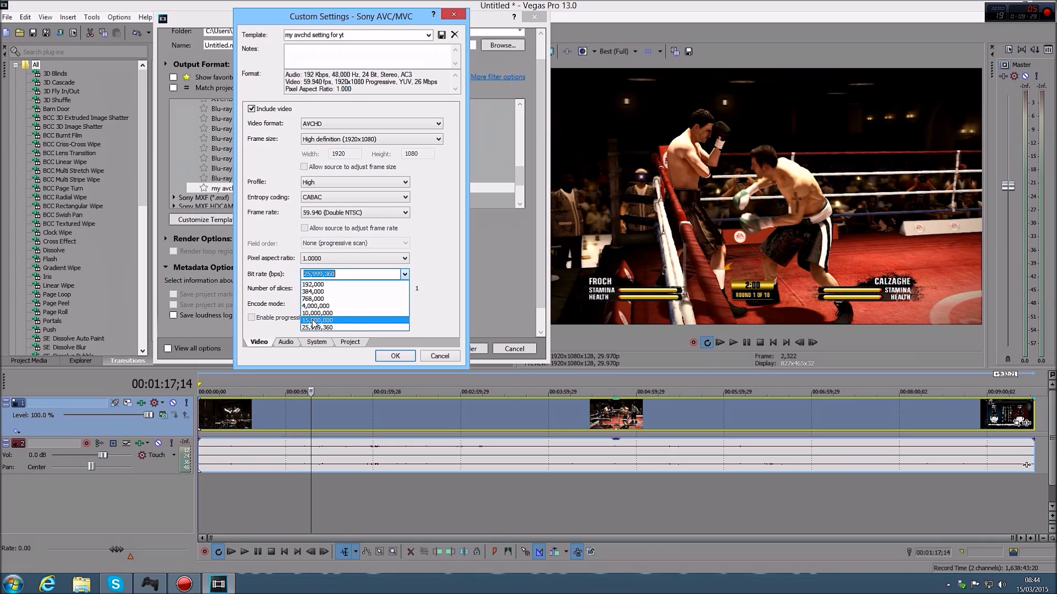
left_click(448, 322)
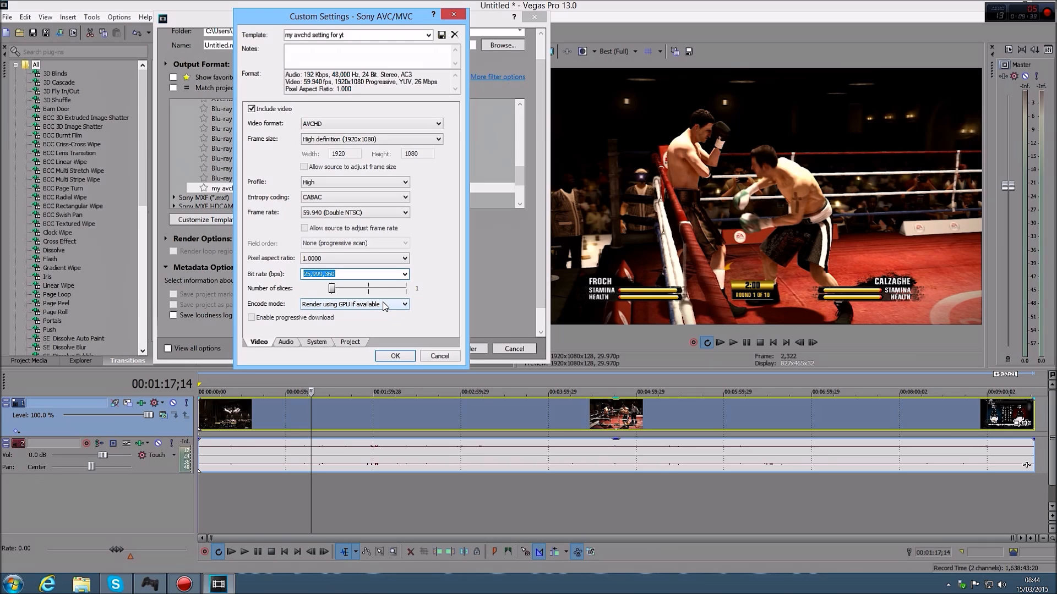
Run the GPU check, review the template's project rendering quality, and accept the custom settings
left_click(308, 344)
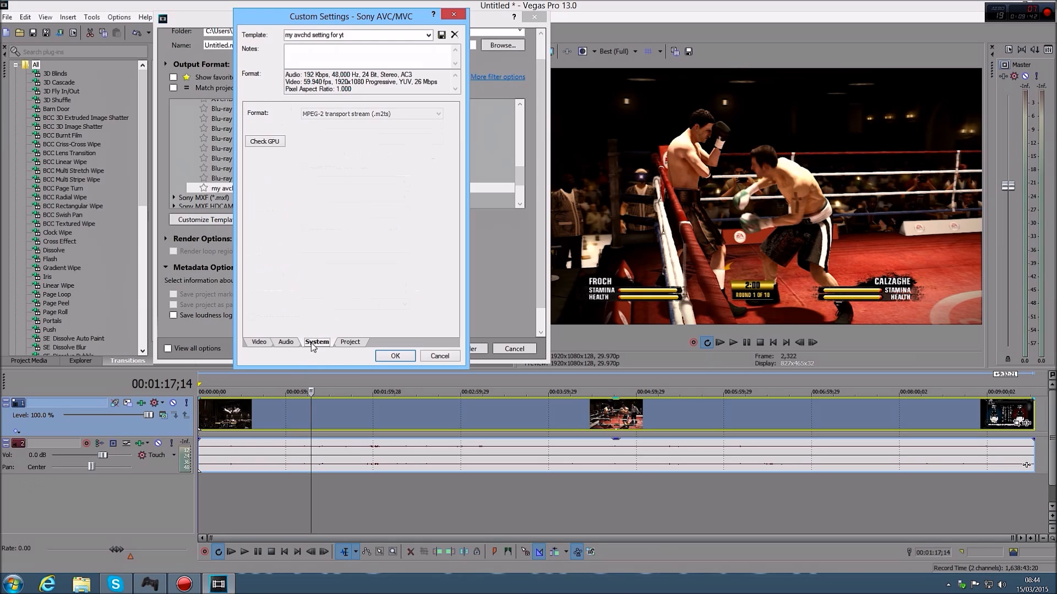
left_click(257, 142)
left_click(355, 343)
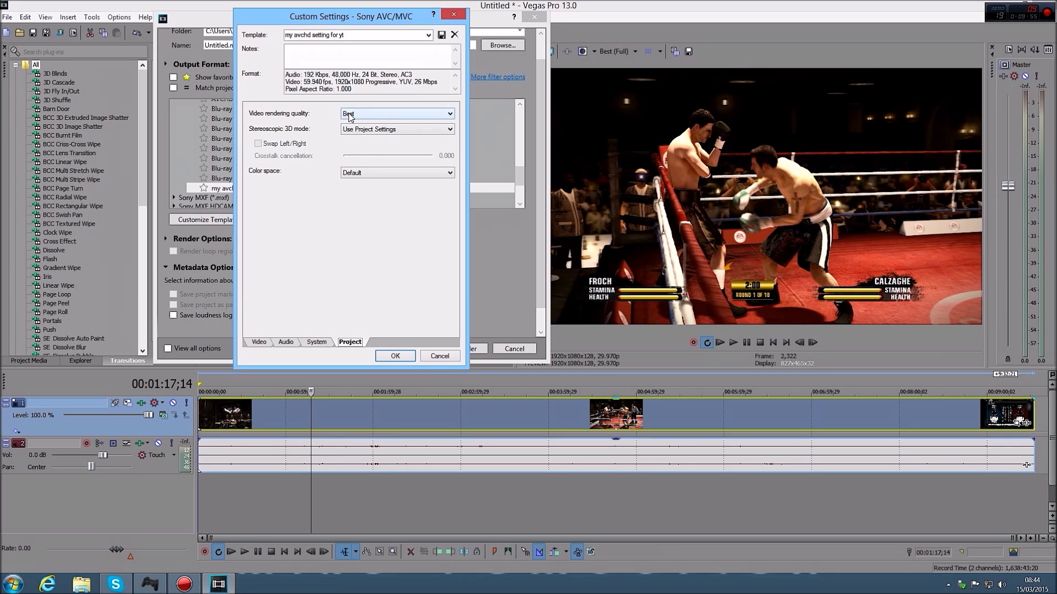
left_click(391, 356)
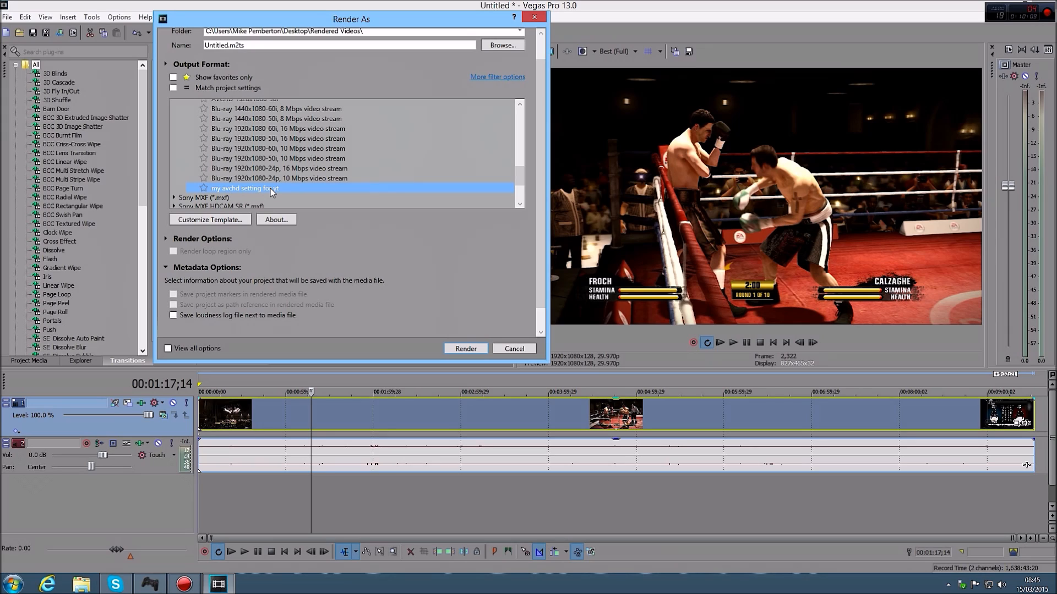
Browse the other output formats, including Wave (Microsoft) and MainConcept AVC/AAC
left_click_drag(519, 177, 523, 196)
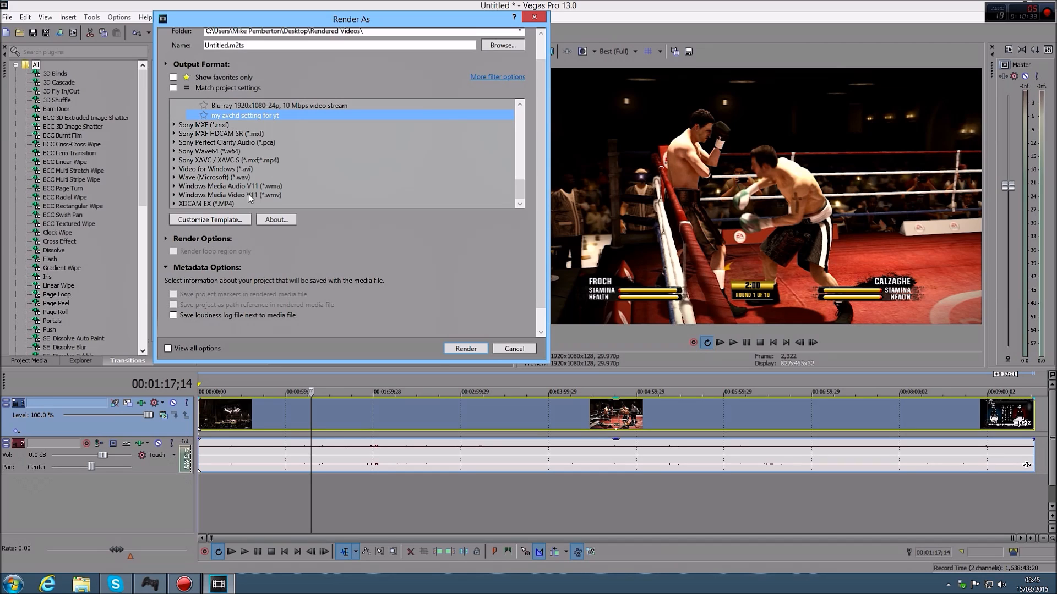
left_click(225, 176)
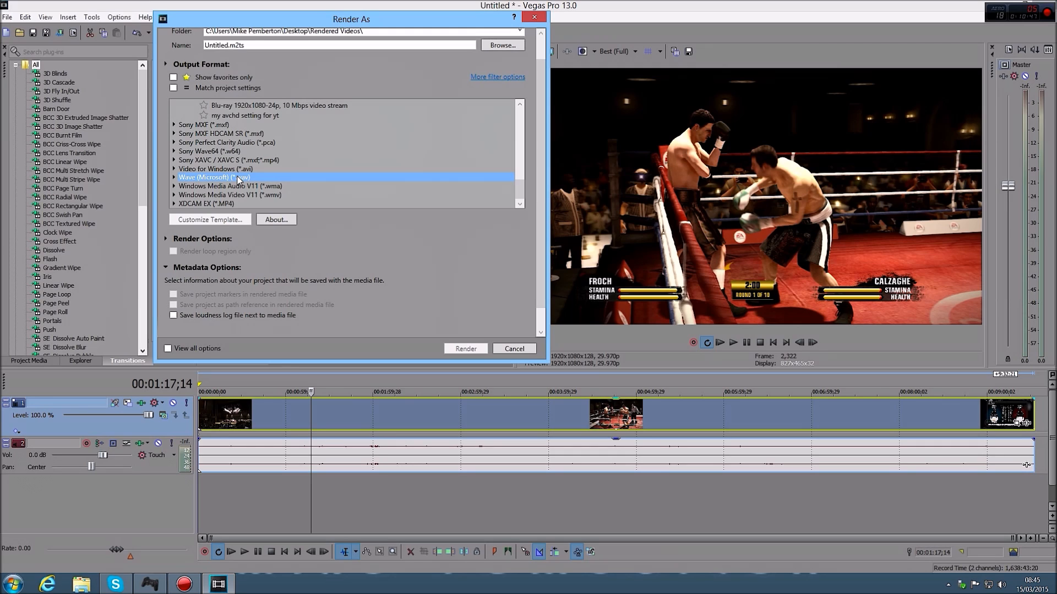
left_click_drag(516, 190, 547, 117)
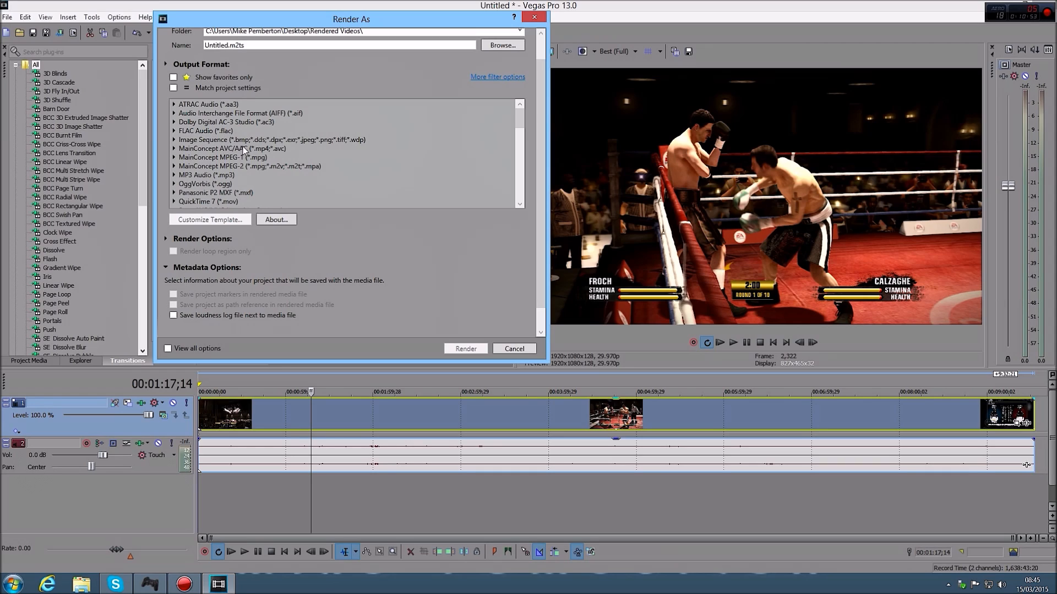
left_click(261, 147)
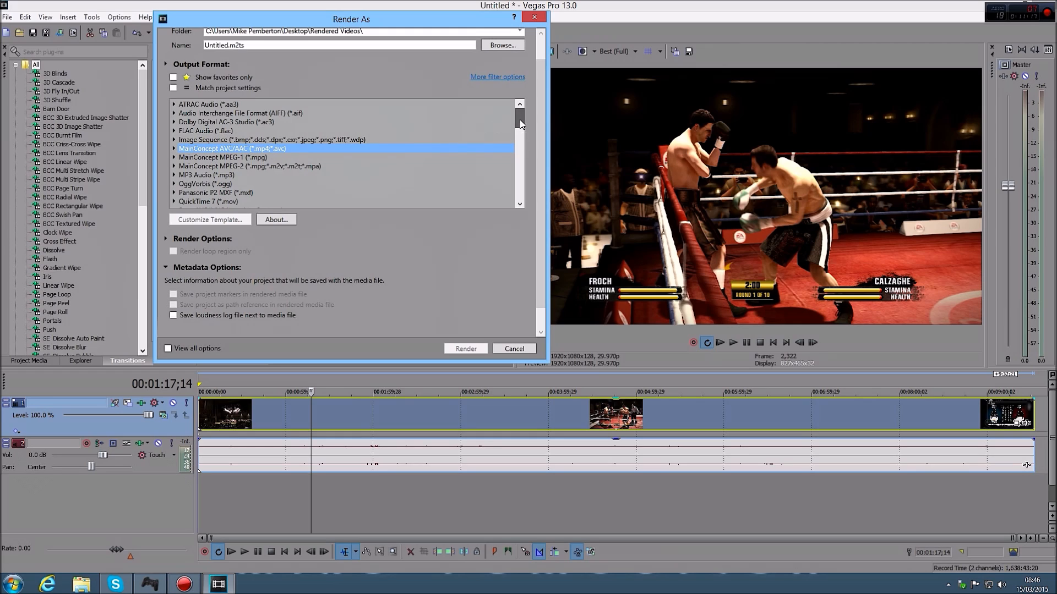
left_click_drag(524, 114, 525, 133)
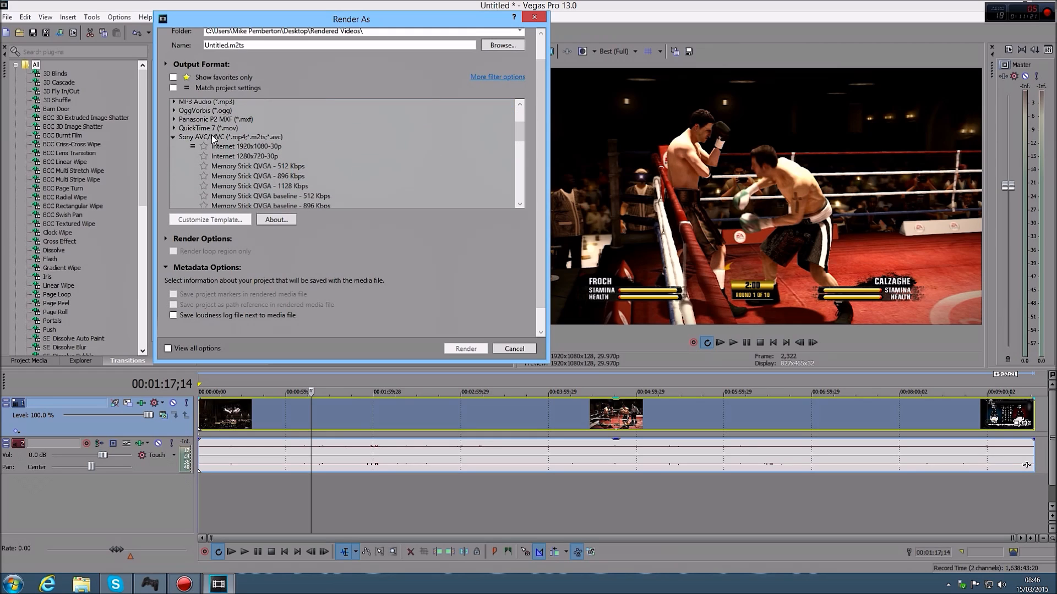
Select the "my avchd setting for yt" template again, review its custom video settings and accept them
scroll(517, 141, "down", 2)
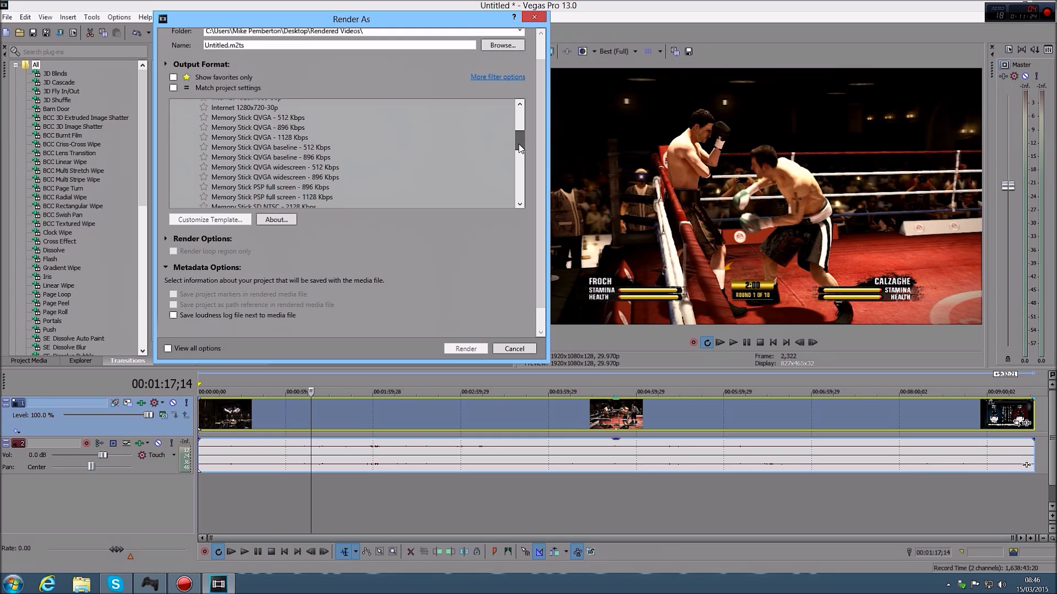
left_click(515, 139)
left_click_drag(520, 144, 520, 186)
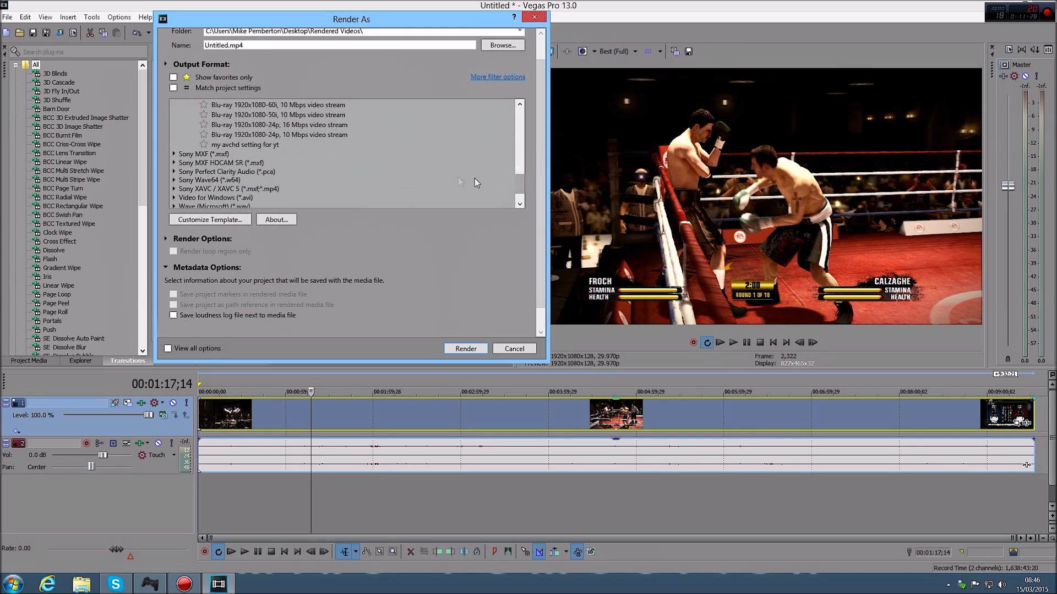
left_click(253, 145)
left_click(215, 219)
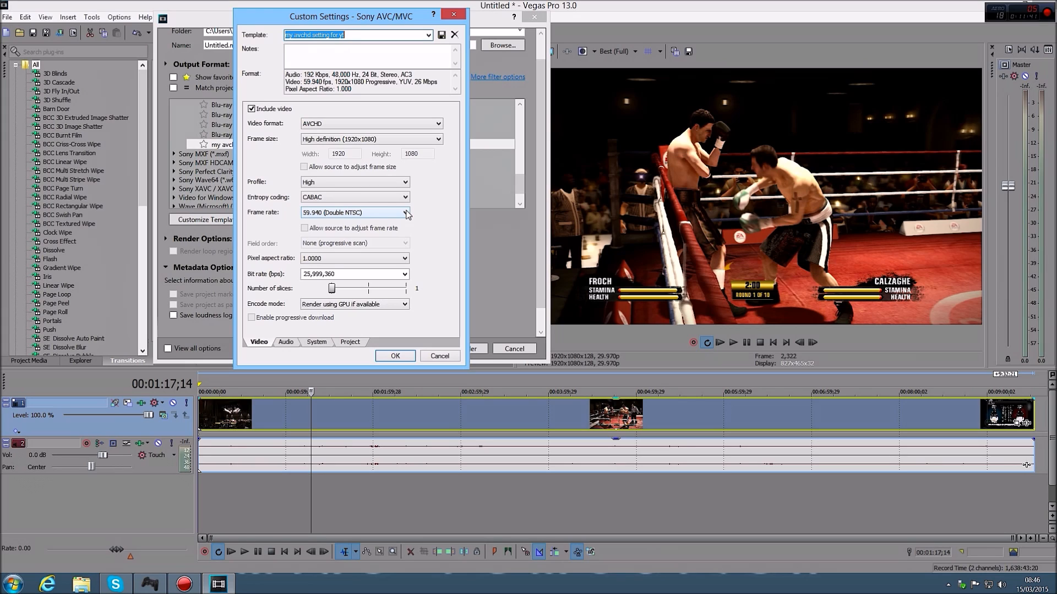
left_click(392, 356)
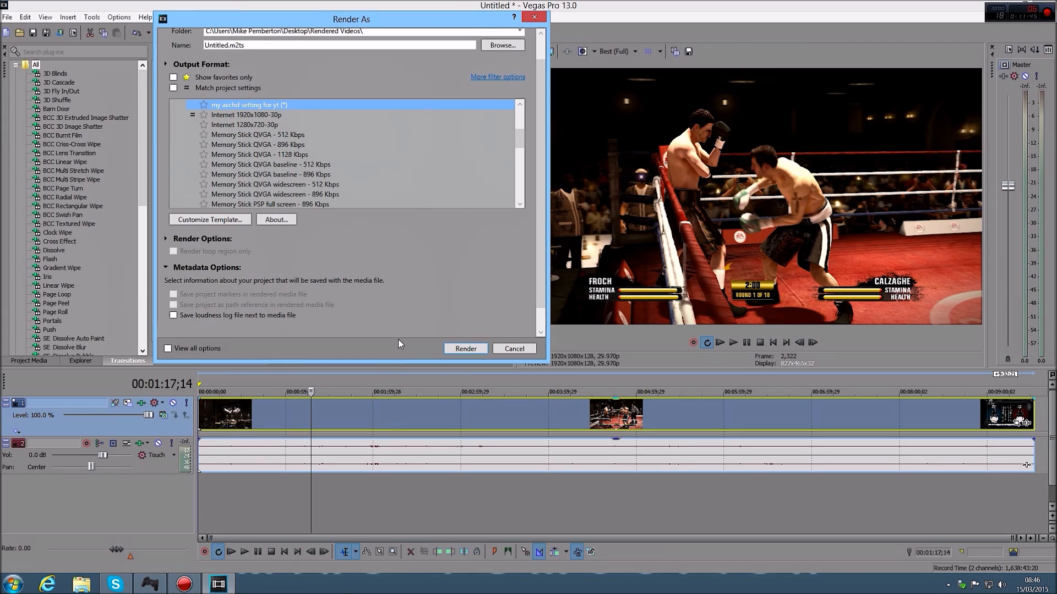
Close the render settings without rendering and exit Vegas Pro without saving the project
left_click(534, 17)
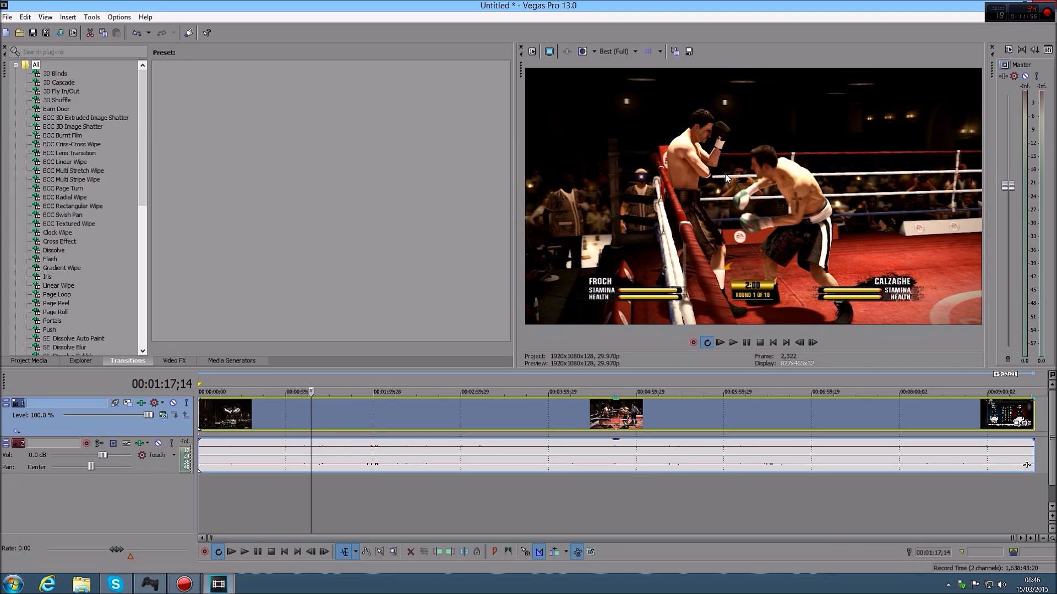
left_click_drag(939, 2, 865, 45)
left_click(972, 44)
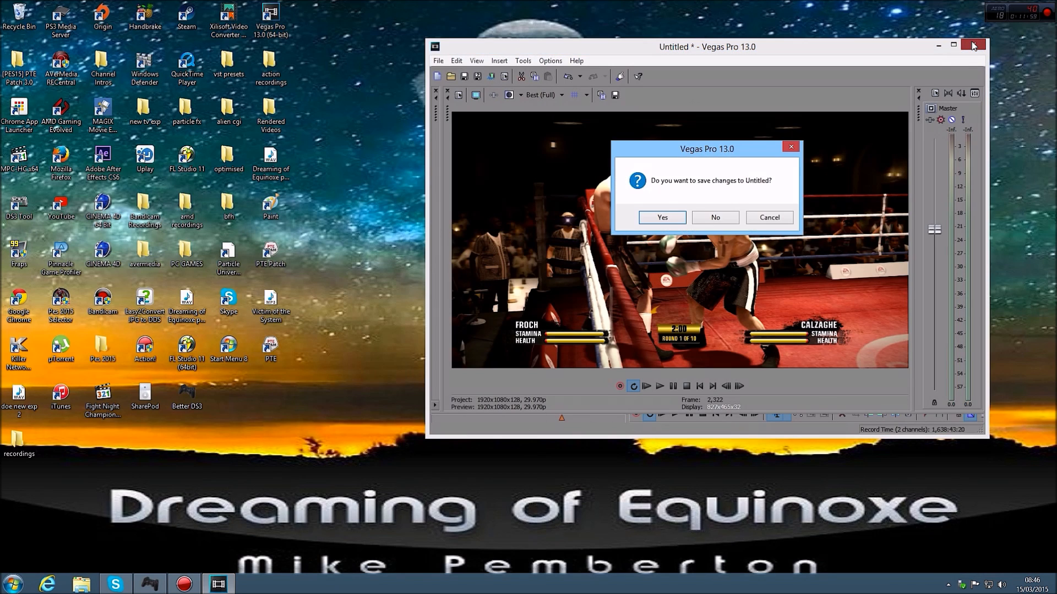
left_click(705, 215)
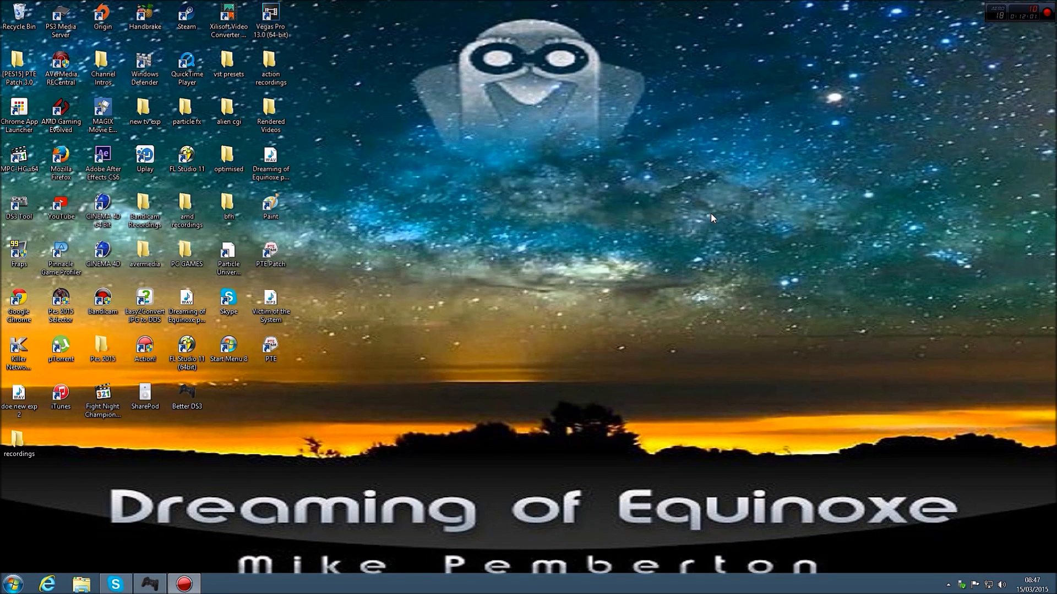
double_click(228, 204)
double_click(538, 175)
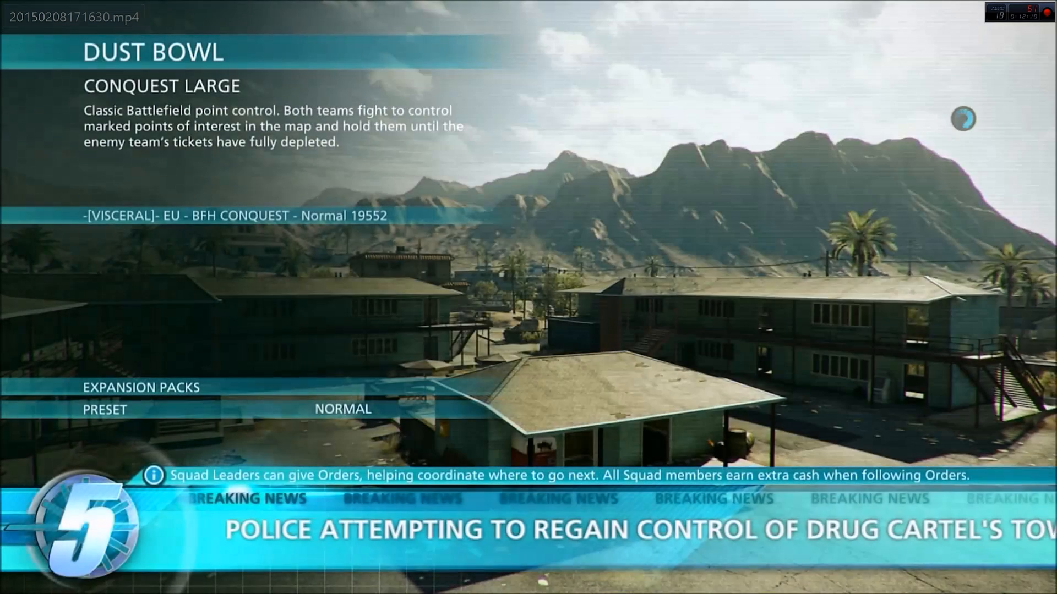
mouse_move(594, 556)
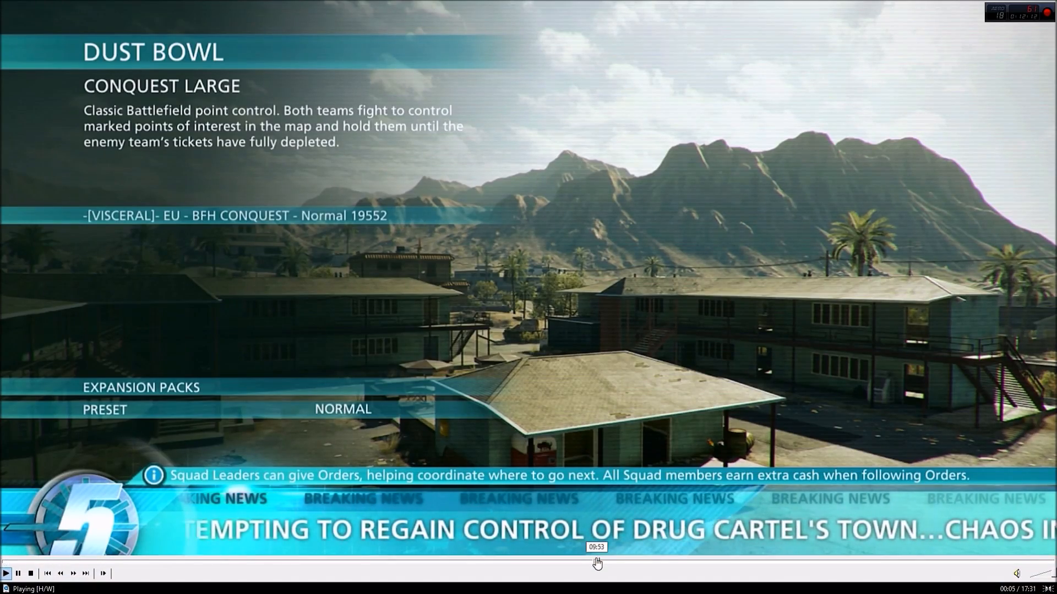
left_click(596, 561)
left_click(699, 560)
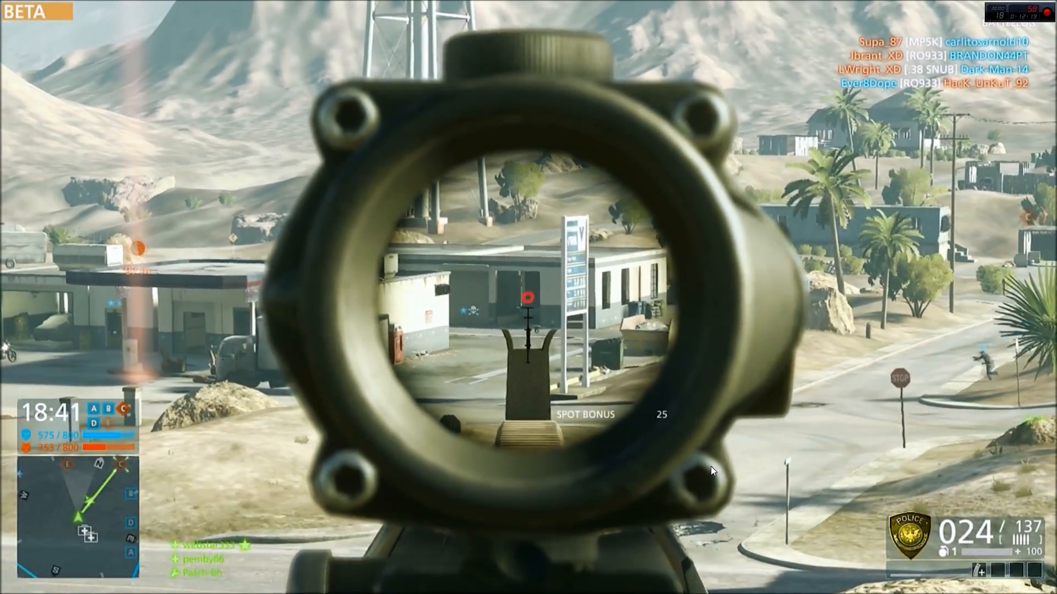
double_click(711, 466)
left_click(711, 466)
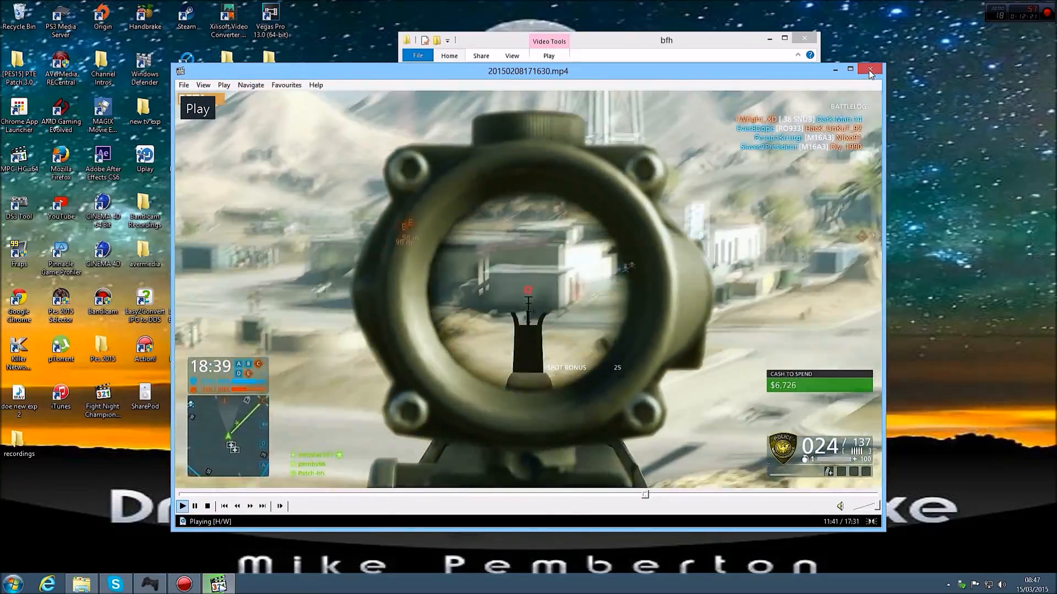
left_click(870, 68)
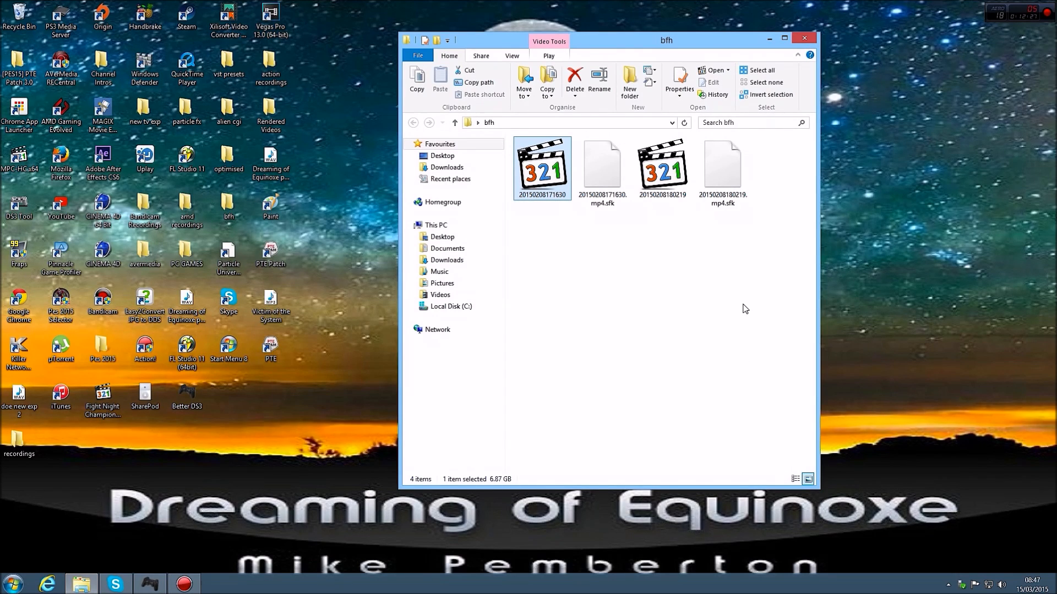
right_click(551, 172)
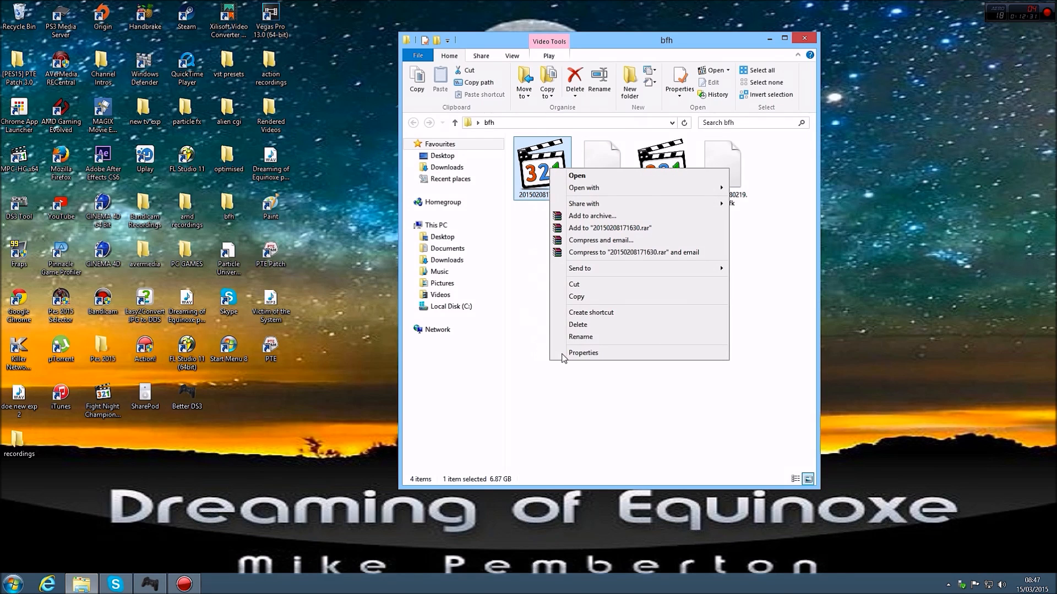
left_click(570, 352)
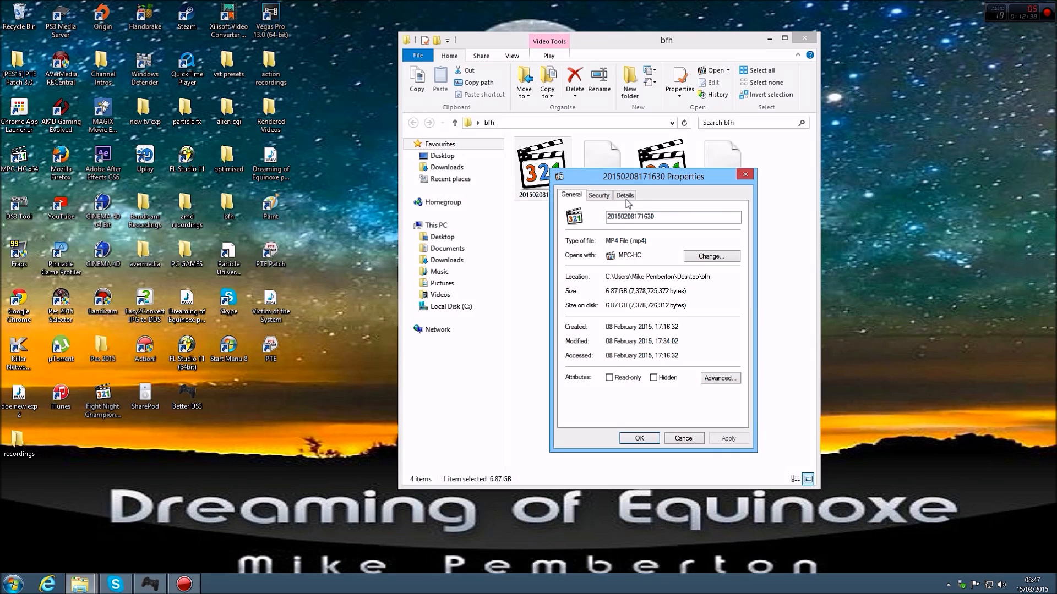
left_click(624, 196)
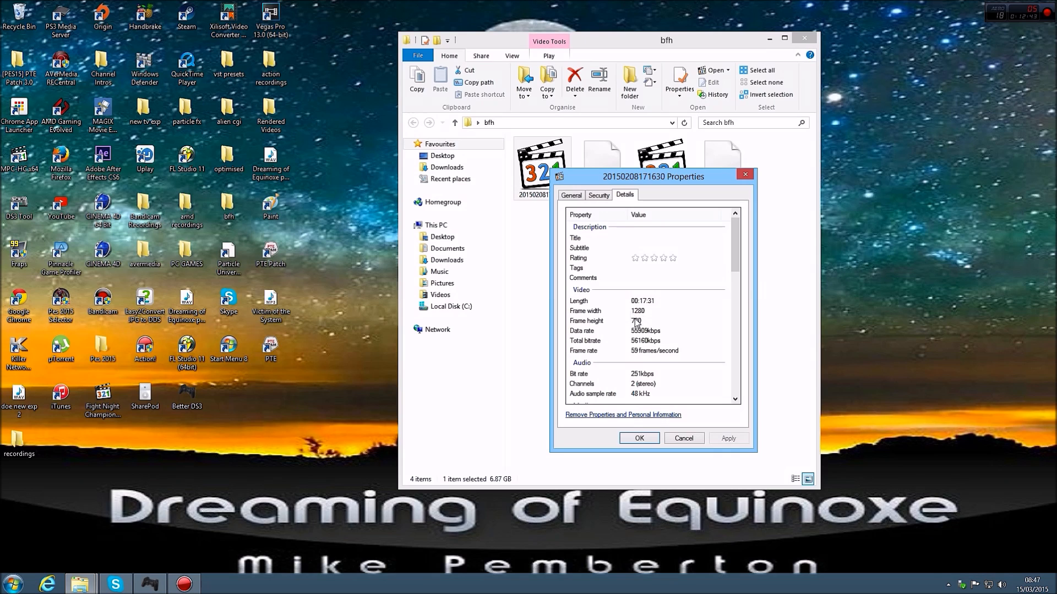
left_click(61, 62)
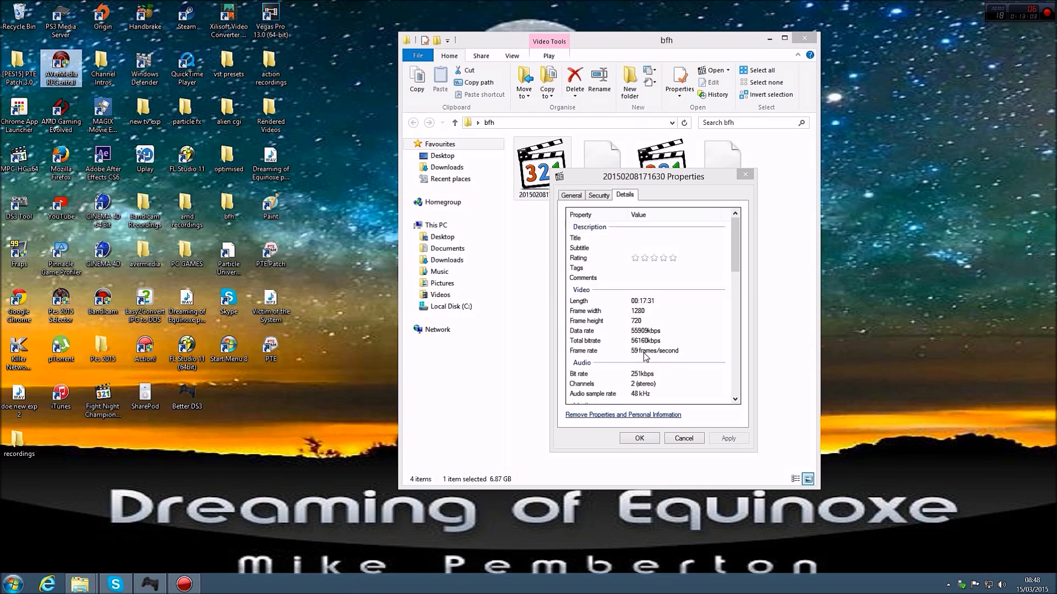
left_click(646, 355)
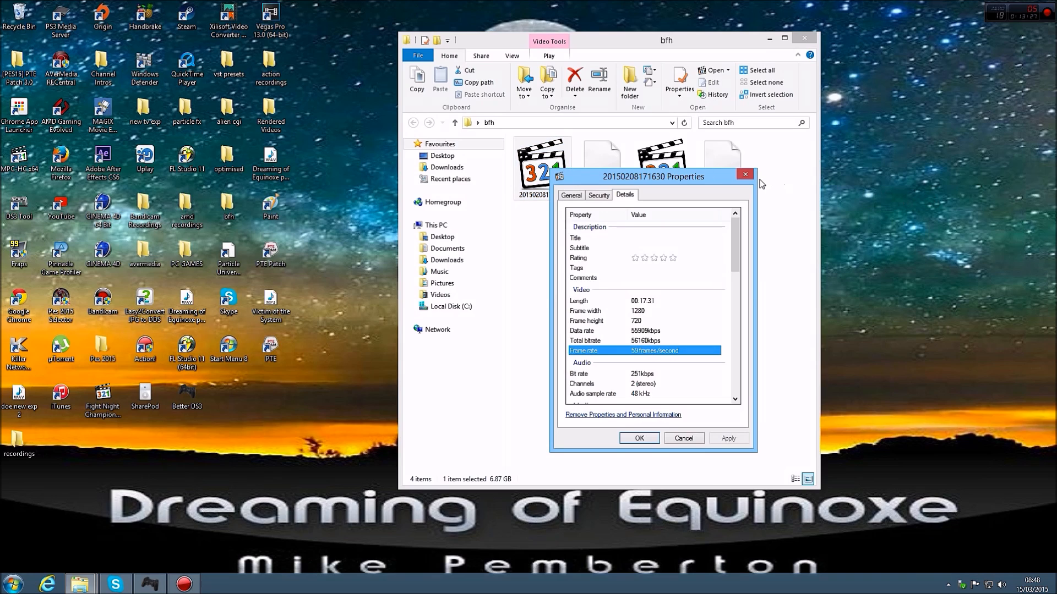
left_click(745, 175)
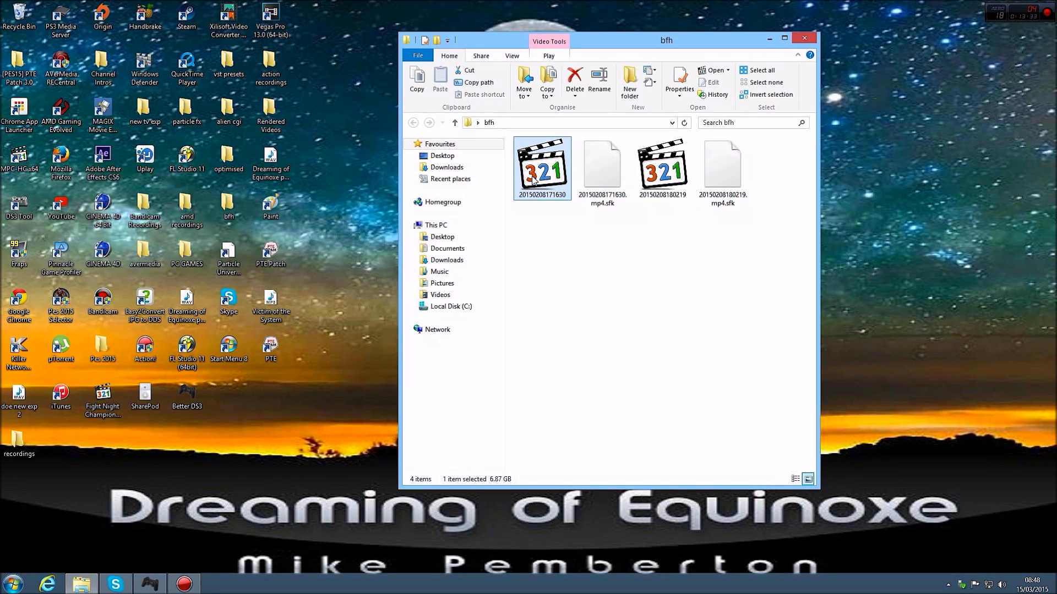
right_click(552, 174)
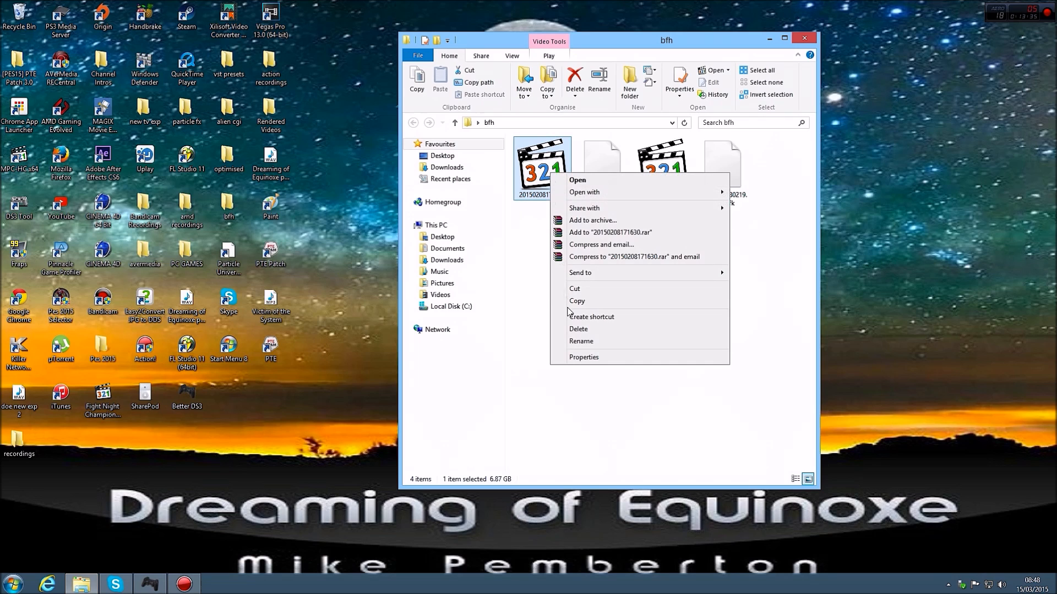
left_click(576, 358)
left_click(623, 201)
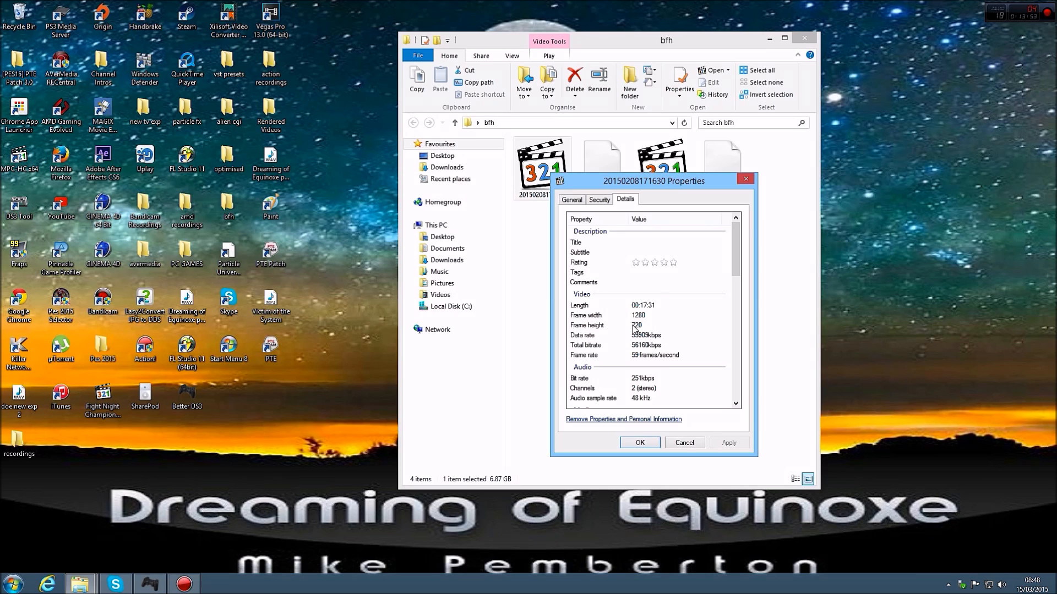
left_click(746, 179)
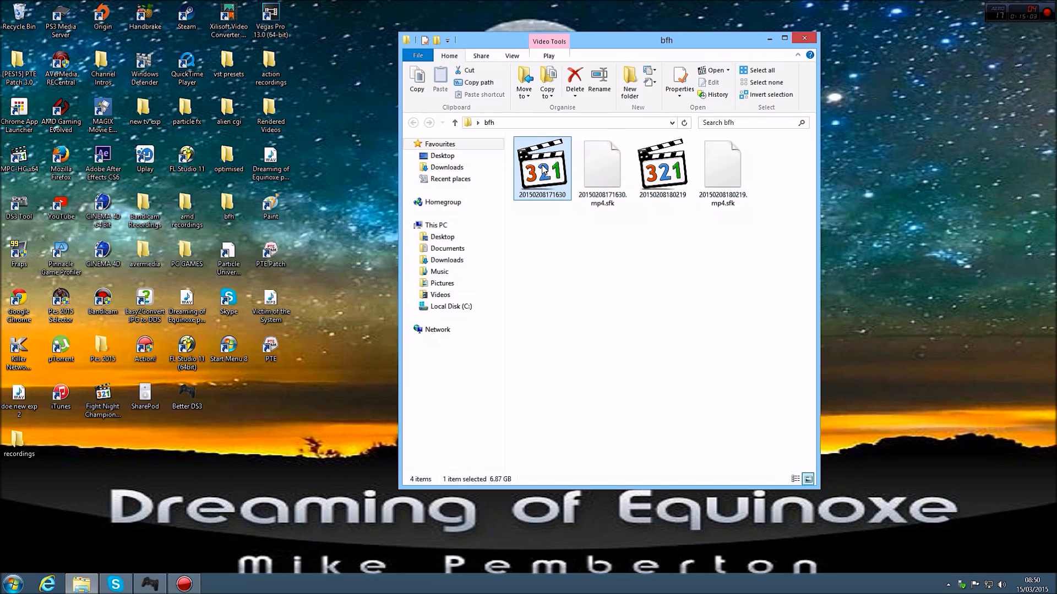
left_click(803, 39)
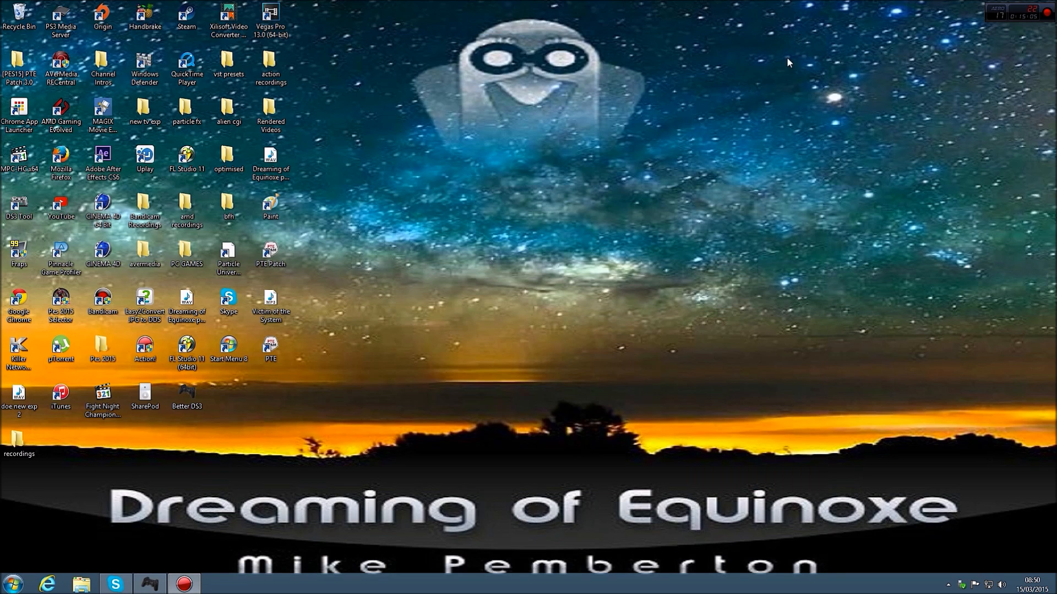